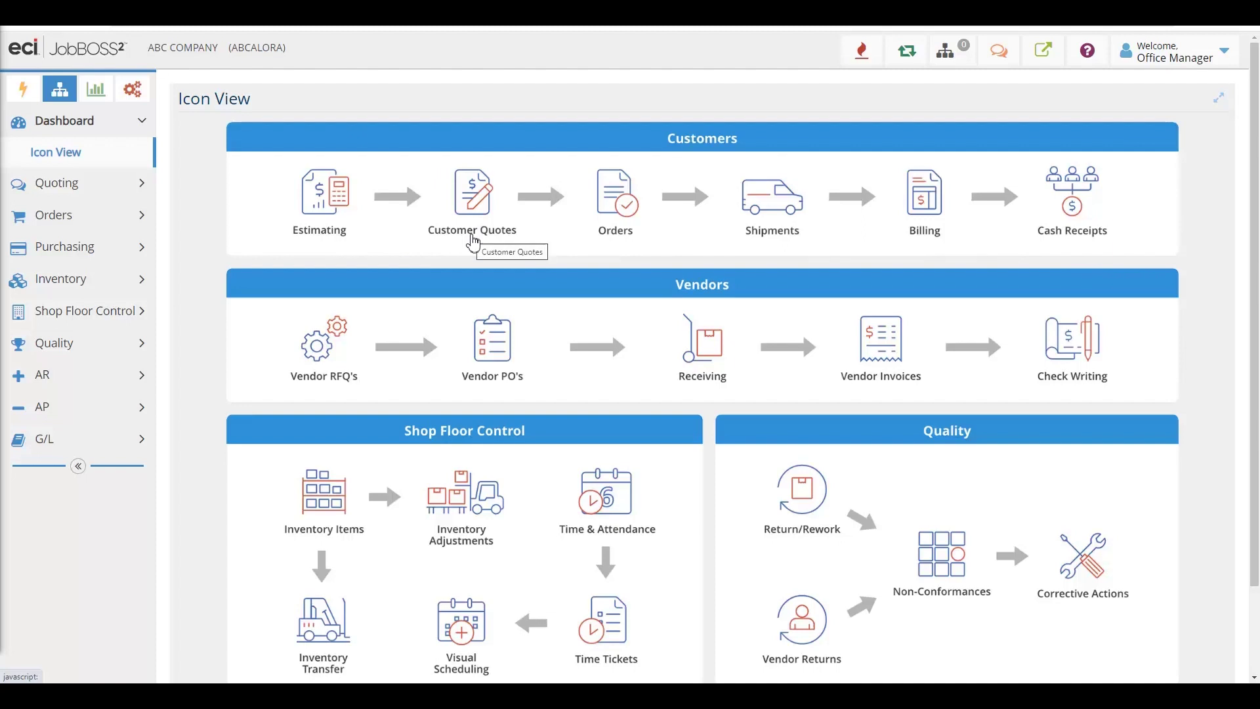
Step: Start a new customer quote for customer CARTER
{"action": "left_click", "coordinate": [473, 242]}
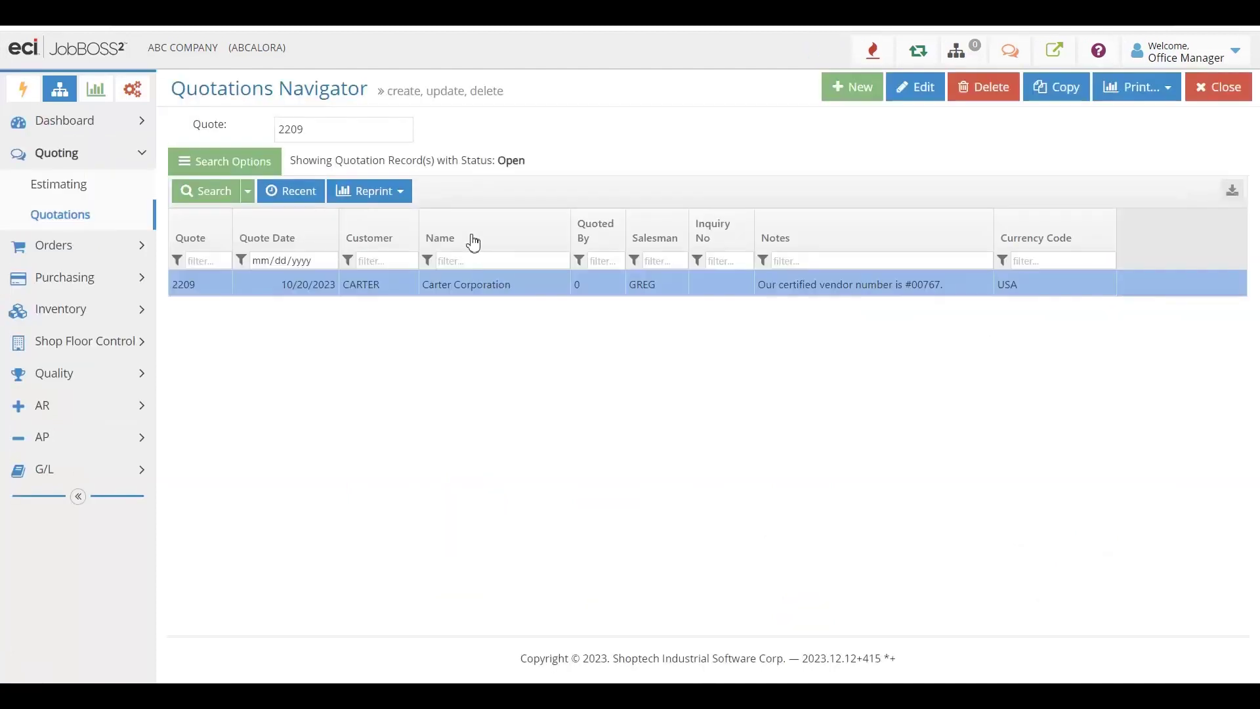
{"action": "left_click", "coordinate": [857, 95]}
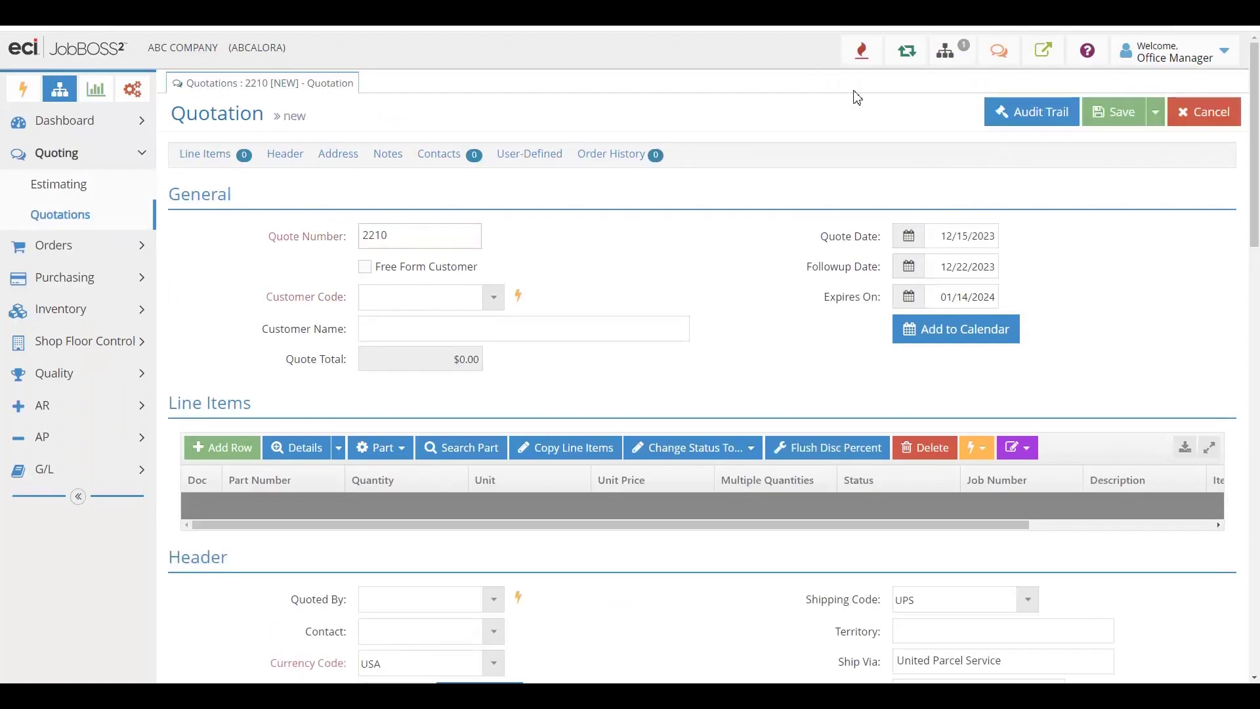
{"action": "left_click", "coordinate": [495, 298]}
{"action": "left_click", "coordinate": [422, 448]}
Step: Add a 'New make to prder' line at $980 unit price, then save and print the quote
{"action": "left_click", "coordinate": [223, 447]}
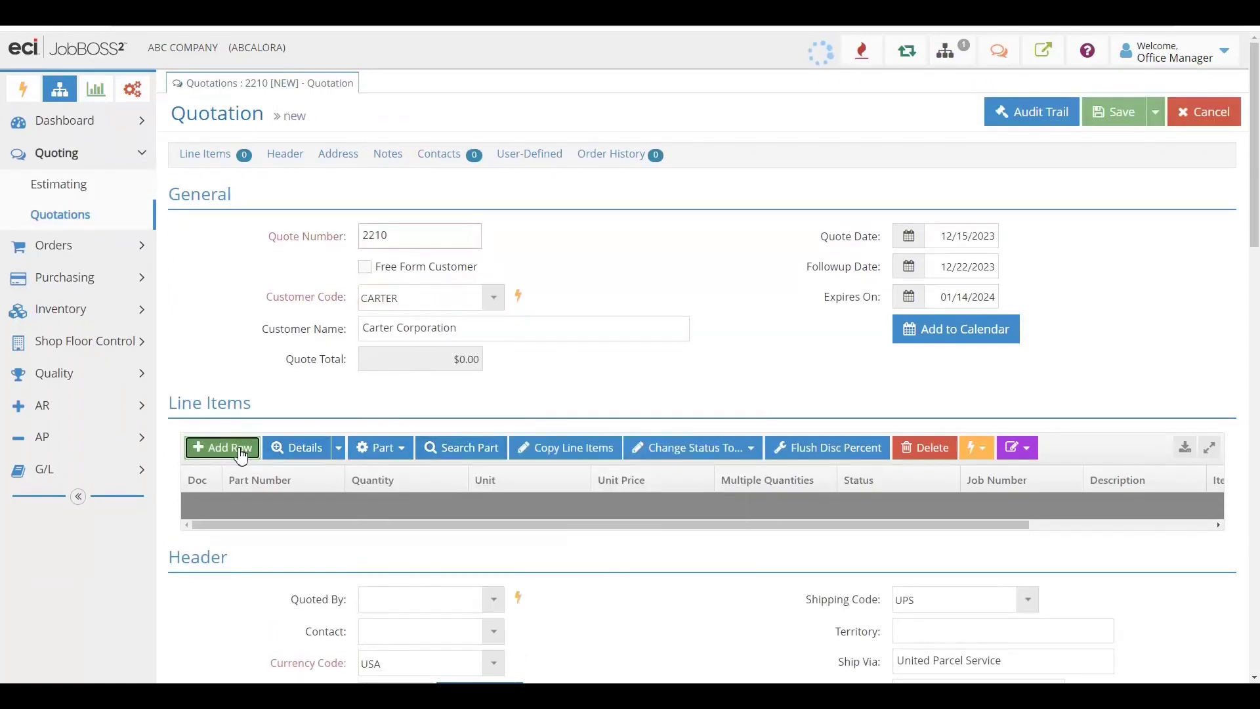
{"action": "type", "text": "Ne"}
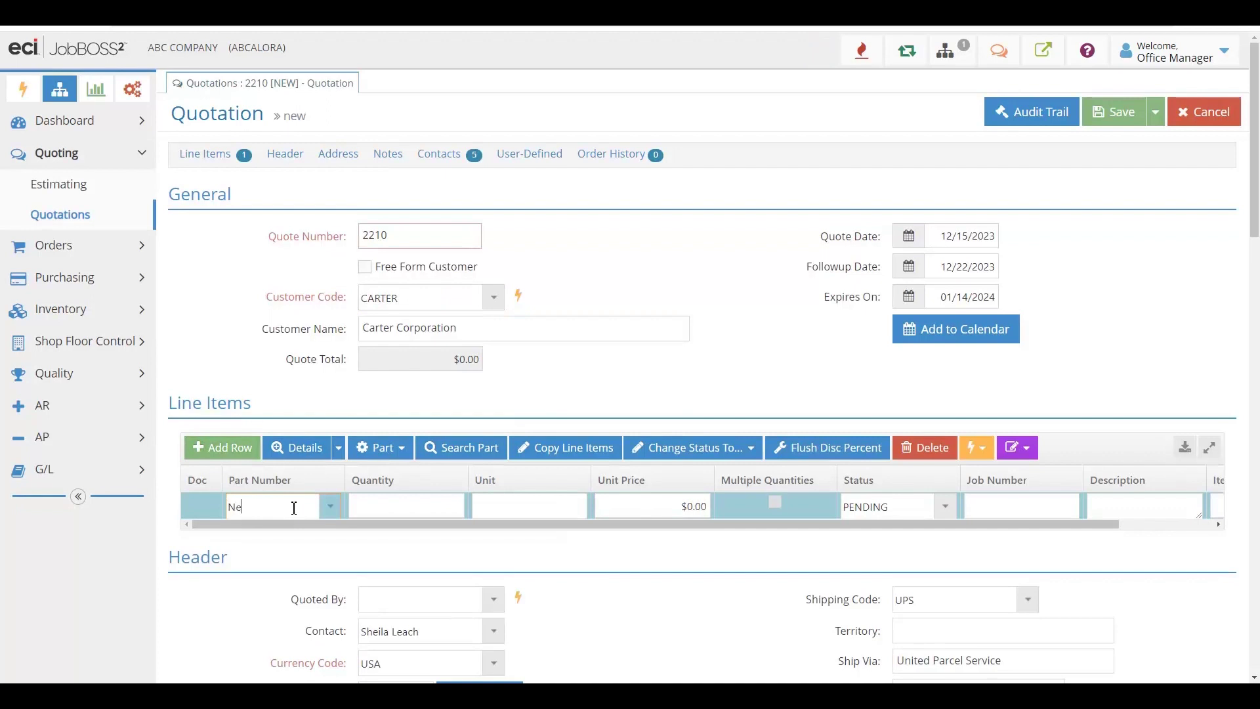
{"action": "type", "text": "w make to"}
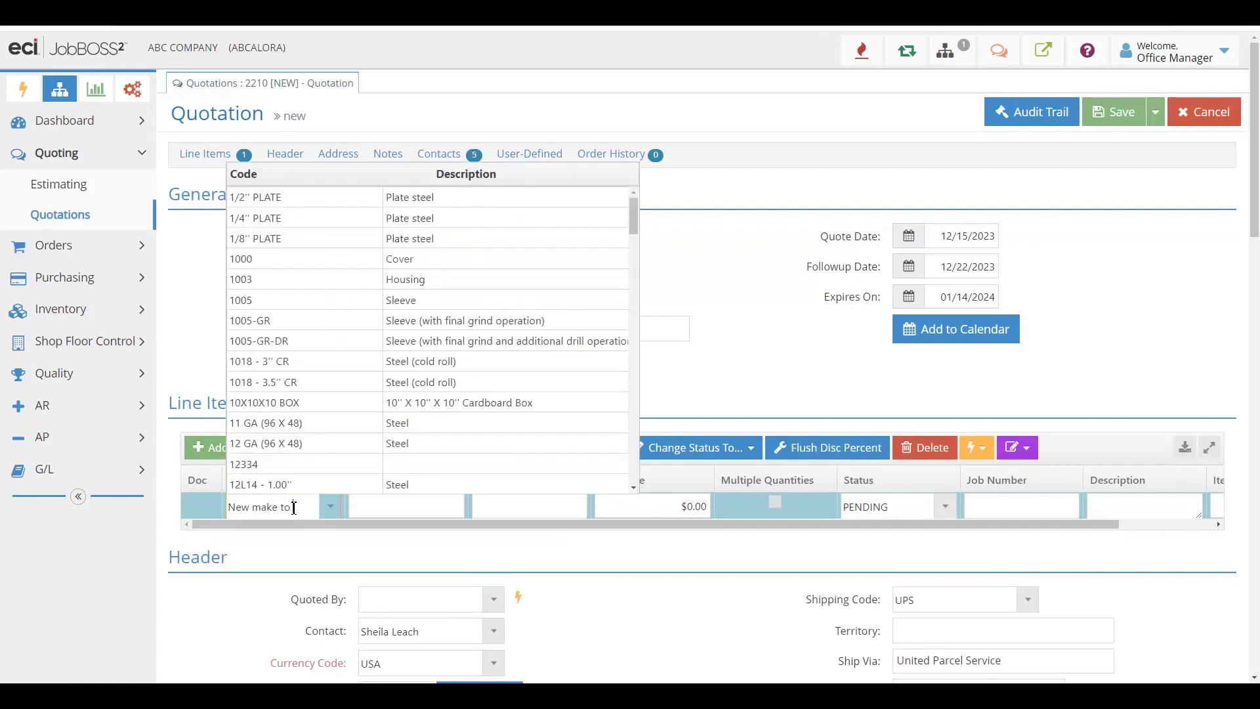
{"action": "type", "text": " prder par"}
{"action": "key", "text": "Tab"}
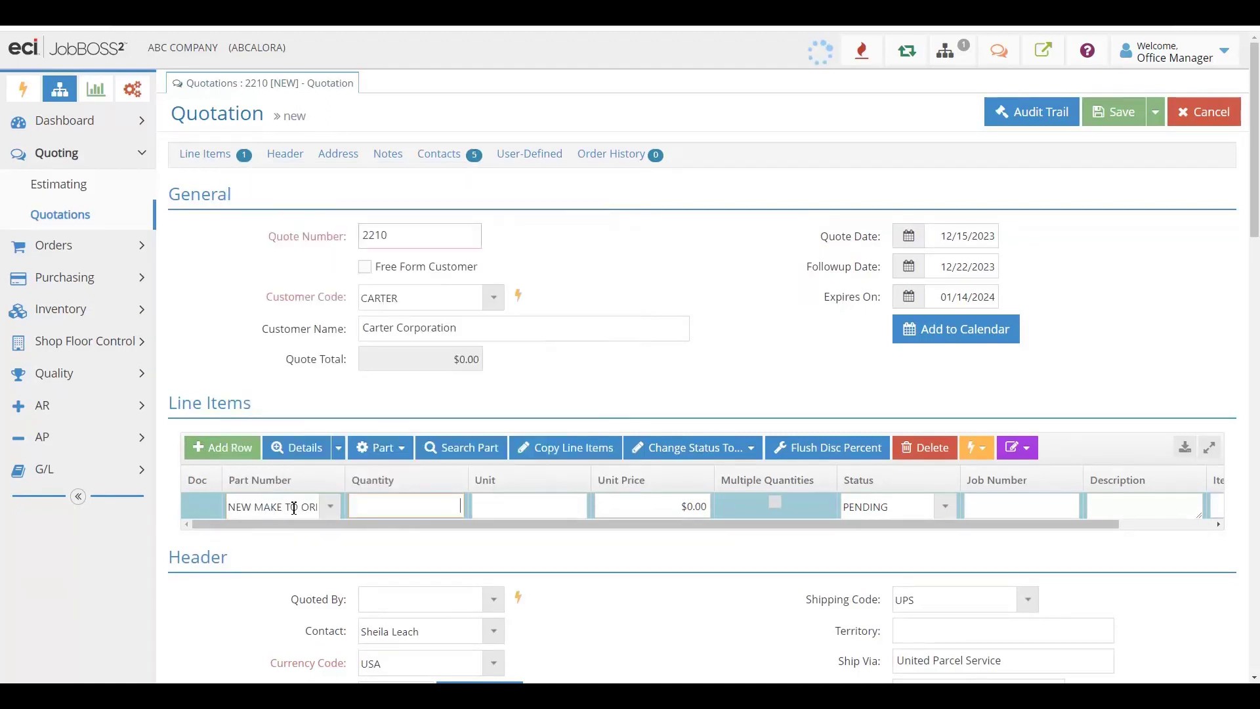
{"action": "left_click", "coordinate": [640, 505]}
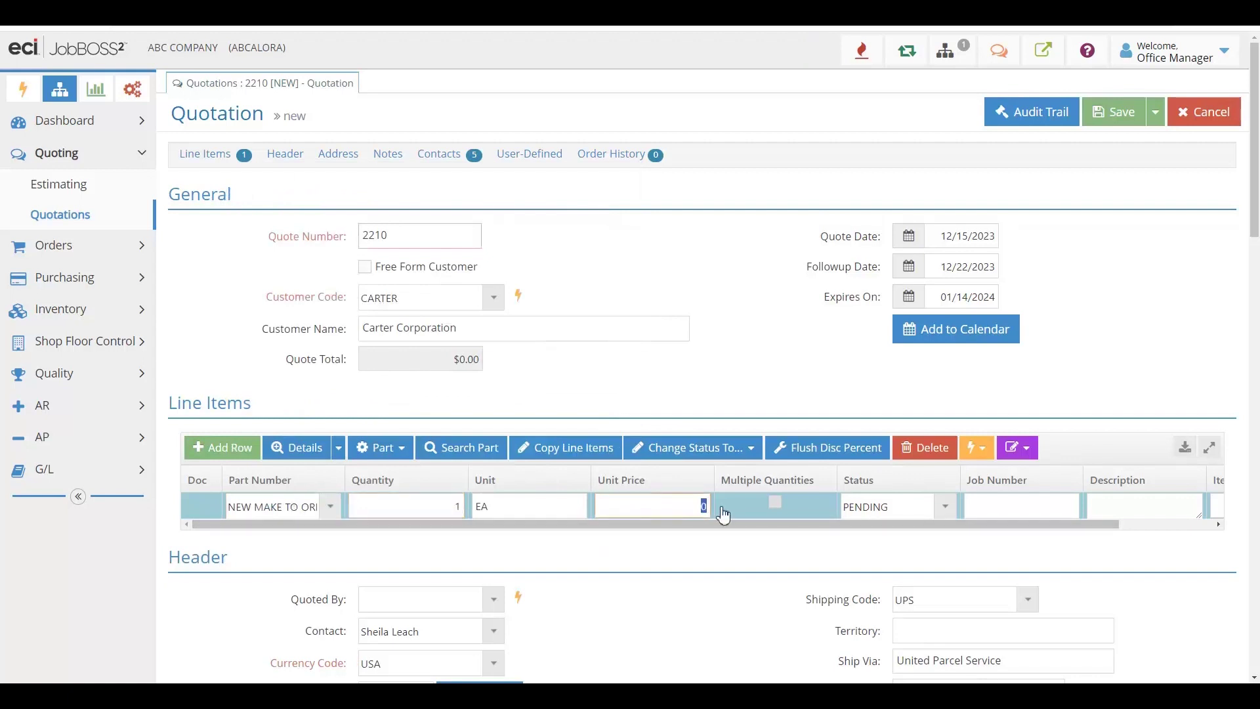
{"action": "type", "text": "980"}
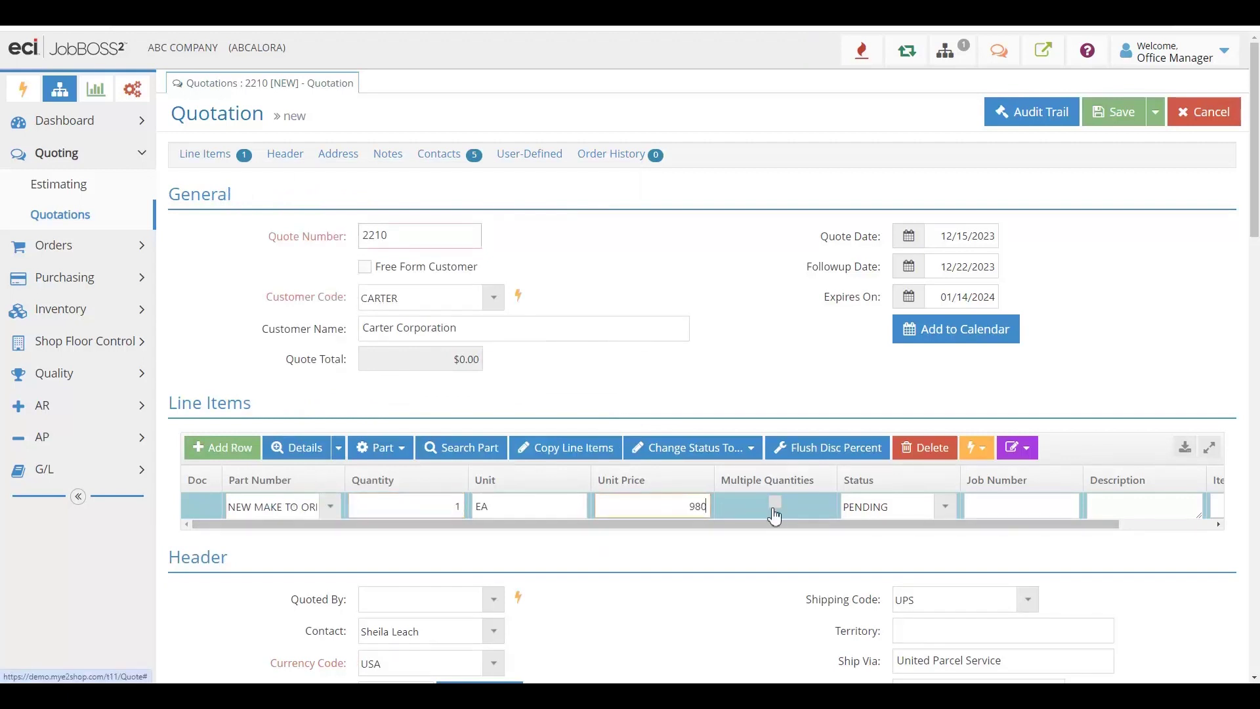
{"action": "key", "text": "Tab"}
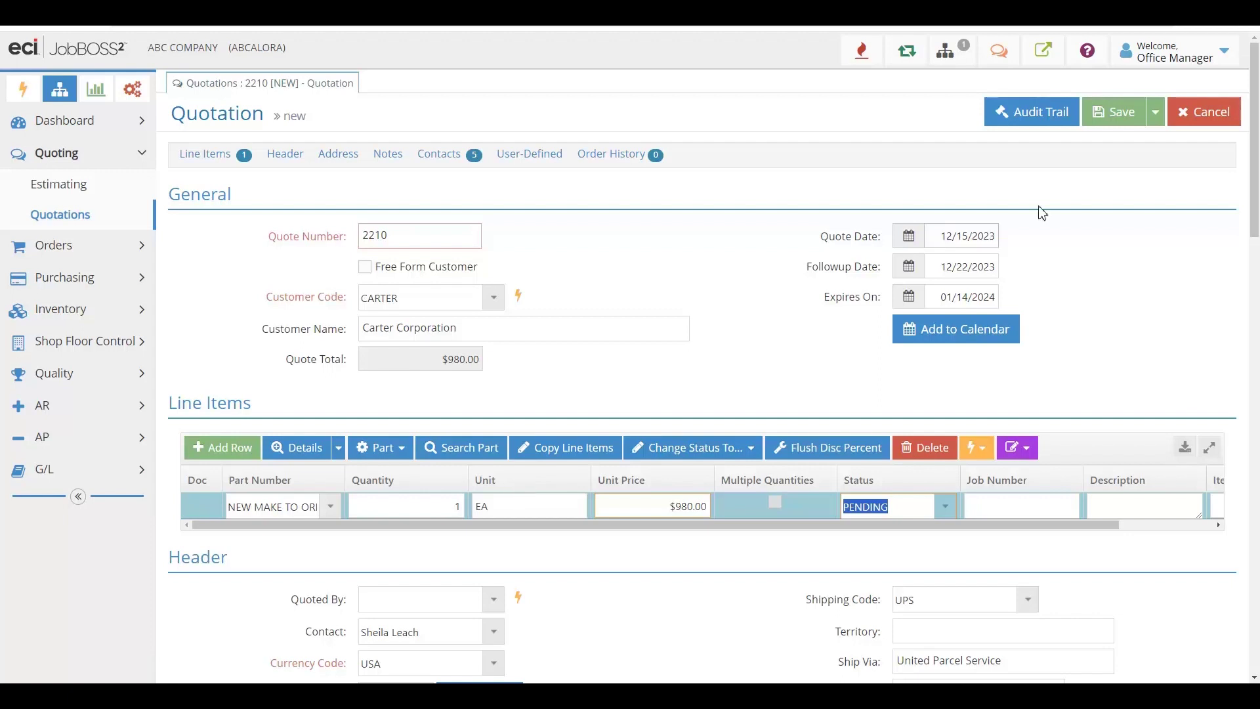
{"action": "left_click", "coordinate": [1156, 113]}
{"action": "left_click", "coordinate": [1148, 186]}
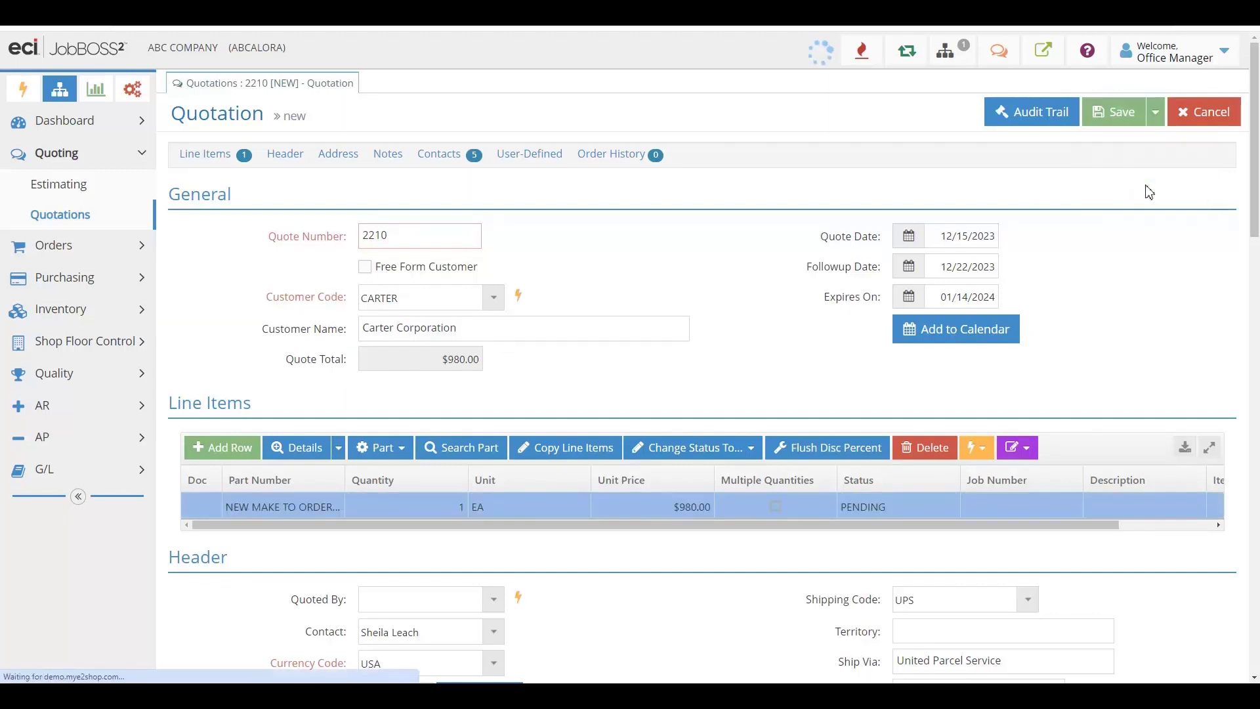
Step: View the Quotation #2210 report for printing, then close it
{"action": "left_click", "coordinate": [1045, 115]}
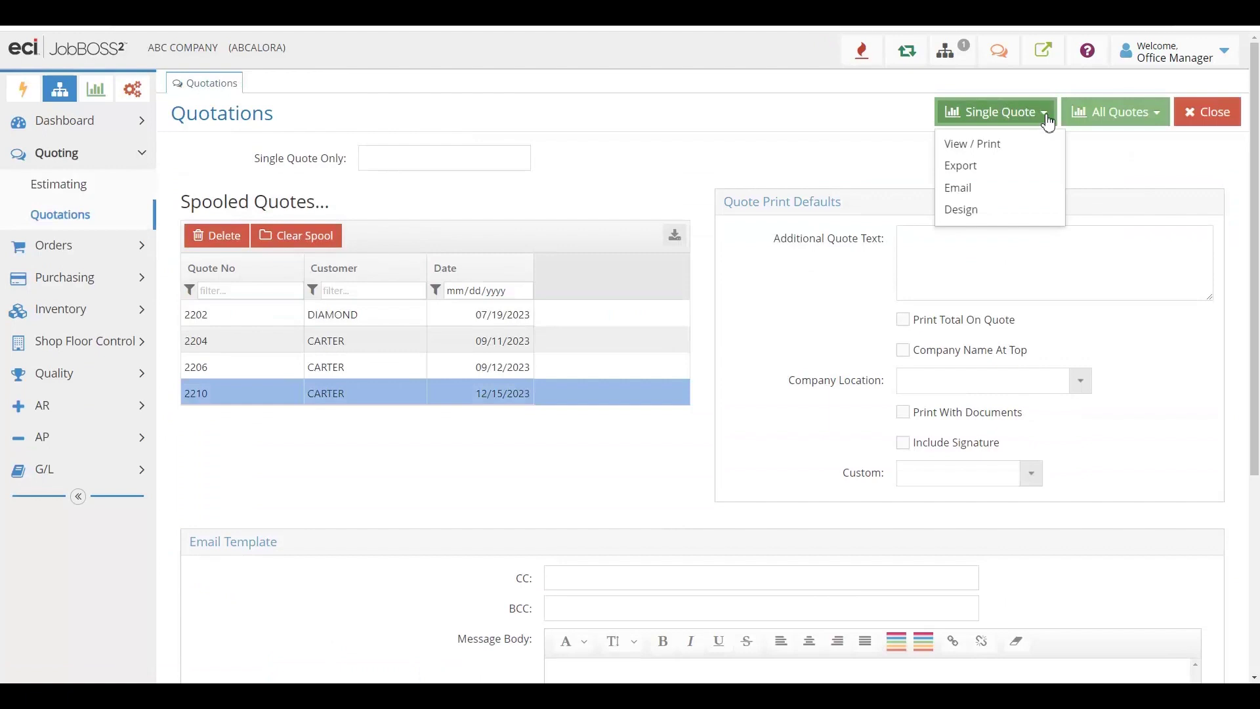
{"action": "left_click", "coordinate": [1030, 144]}
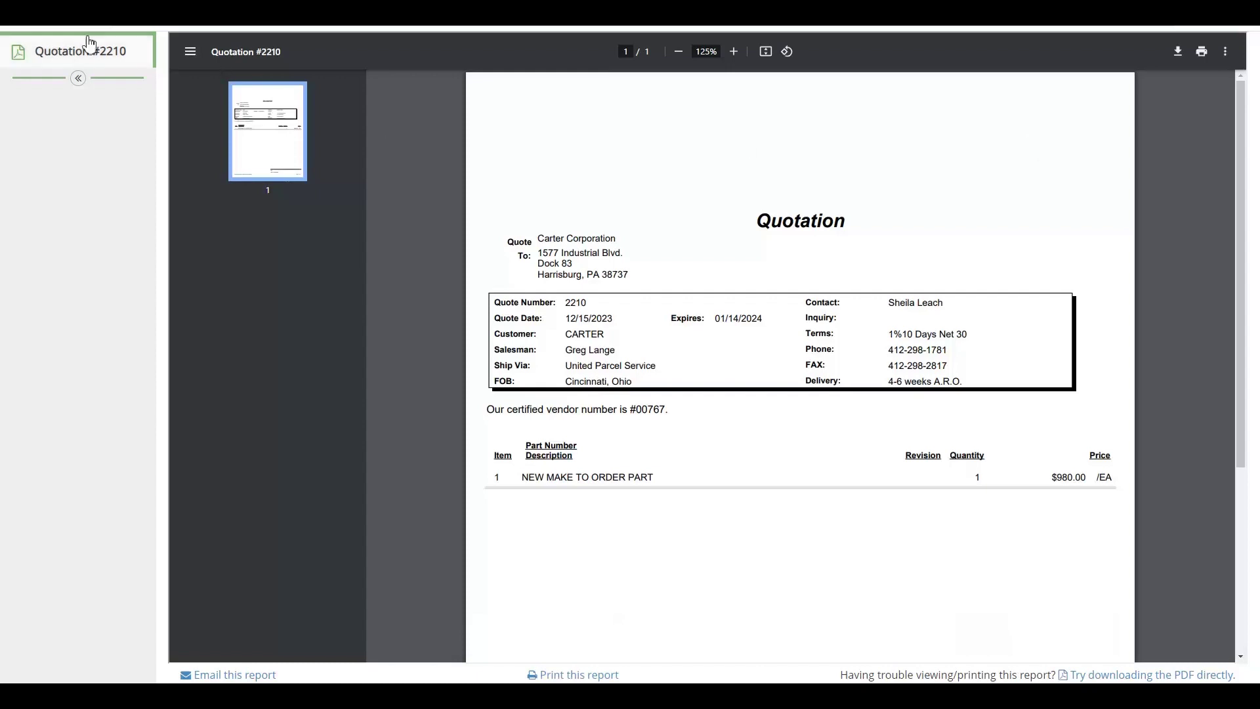
{"action": "left_click", "coordinate": [65, 32]}
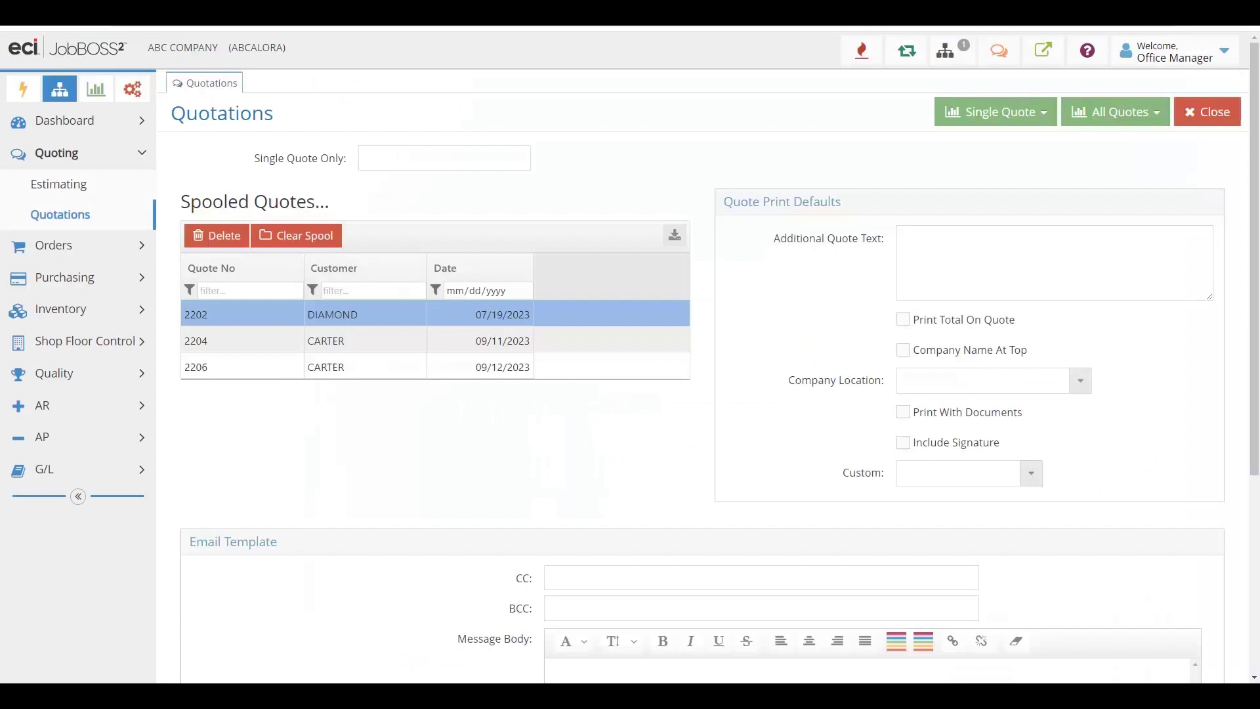
Step: Start a new order from the Orders list
{"action": "left_click", "coordinate": [96, 245]}
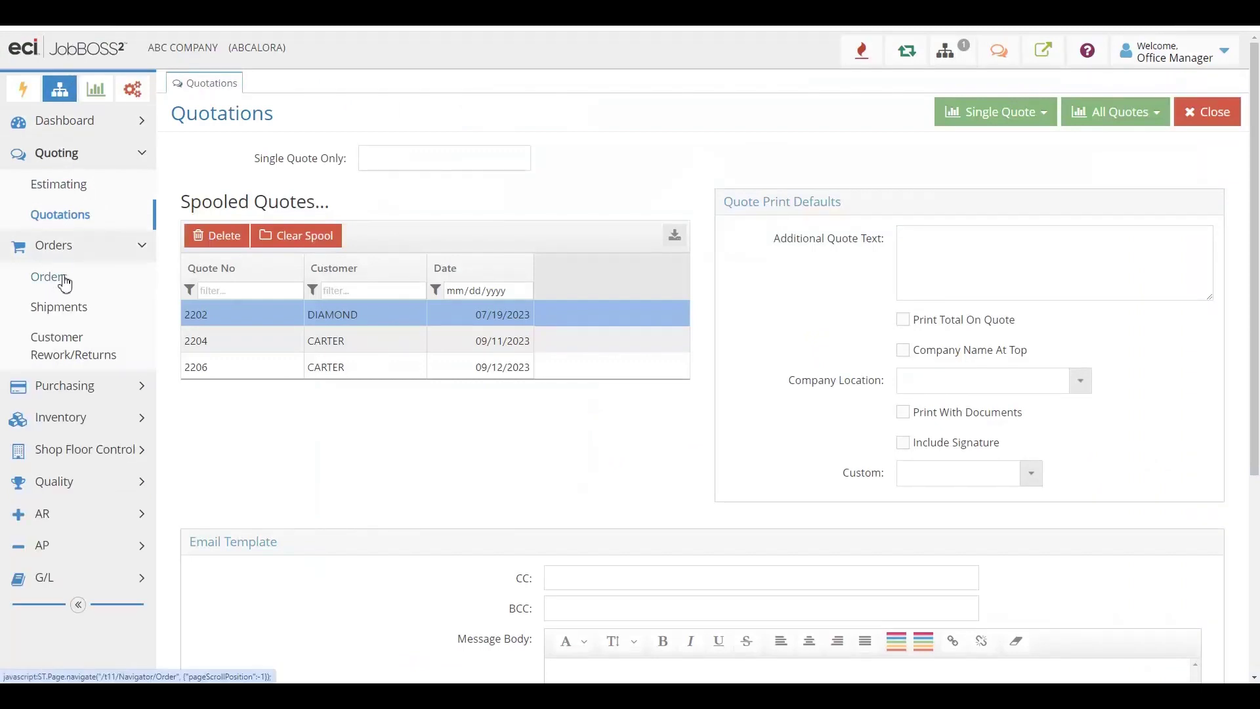
{"action": "left_click", "coordinate": [65, 282]}
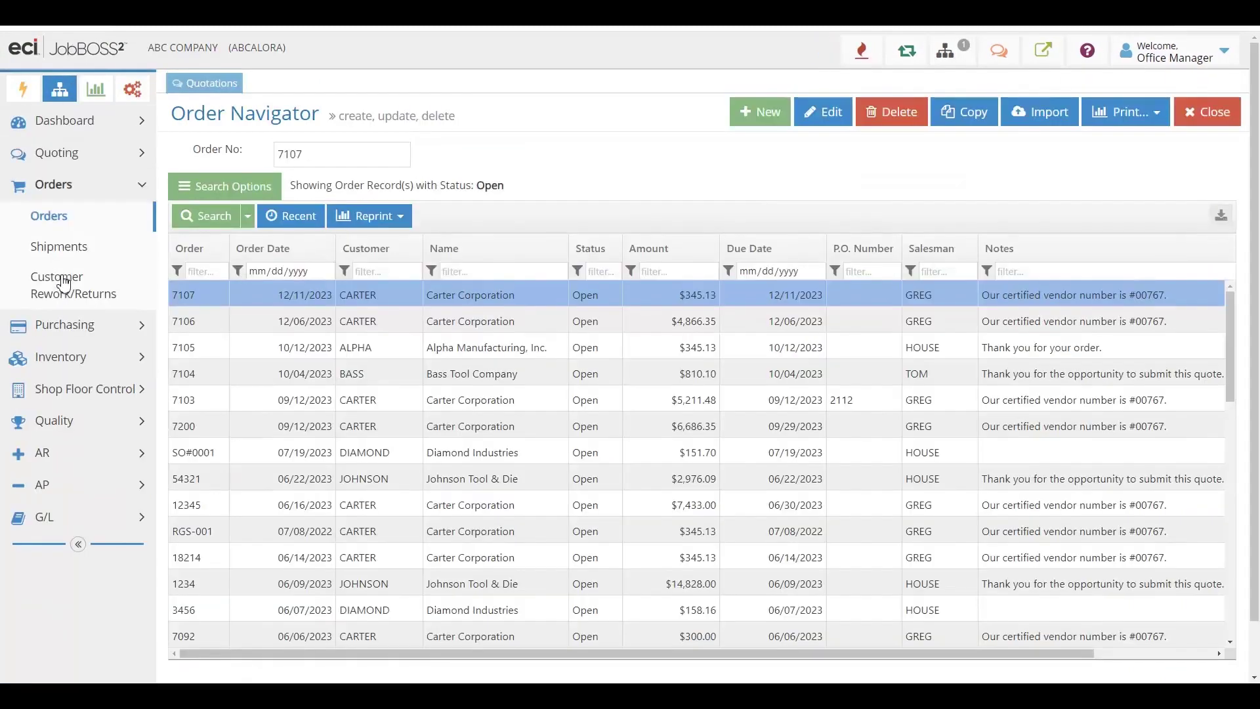
{"action": "left_click", "coordinate": [753, 115]}
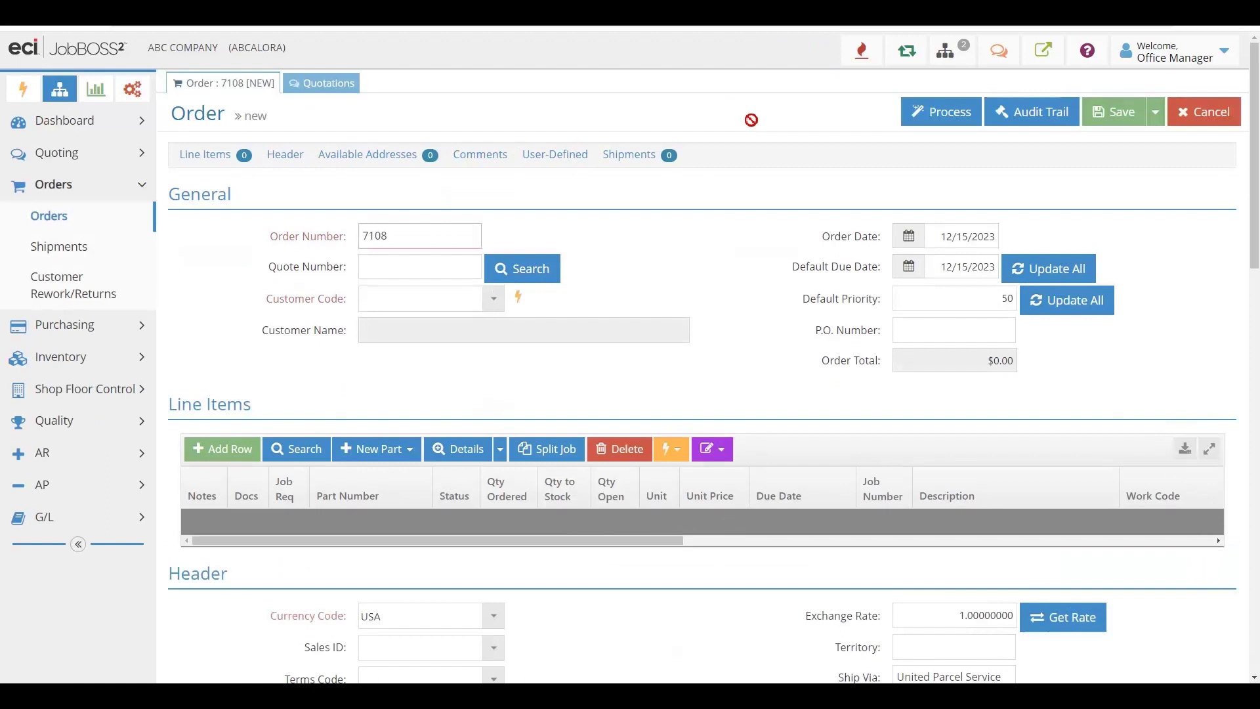
Step: Look up quote 2210 by newest date and bring its line item into the order
{"action": "left_click", "coordinate": [387, 268]}
{"action": "left_click", "coordinate": [493, 270]}
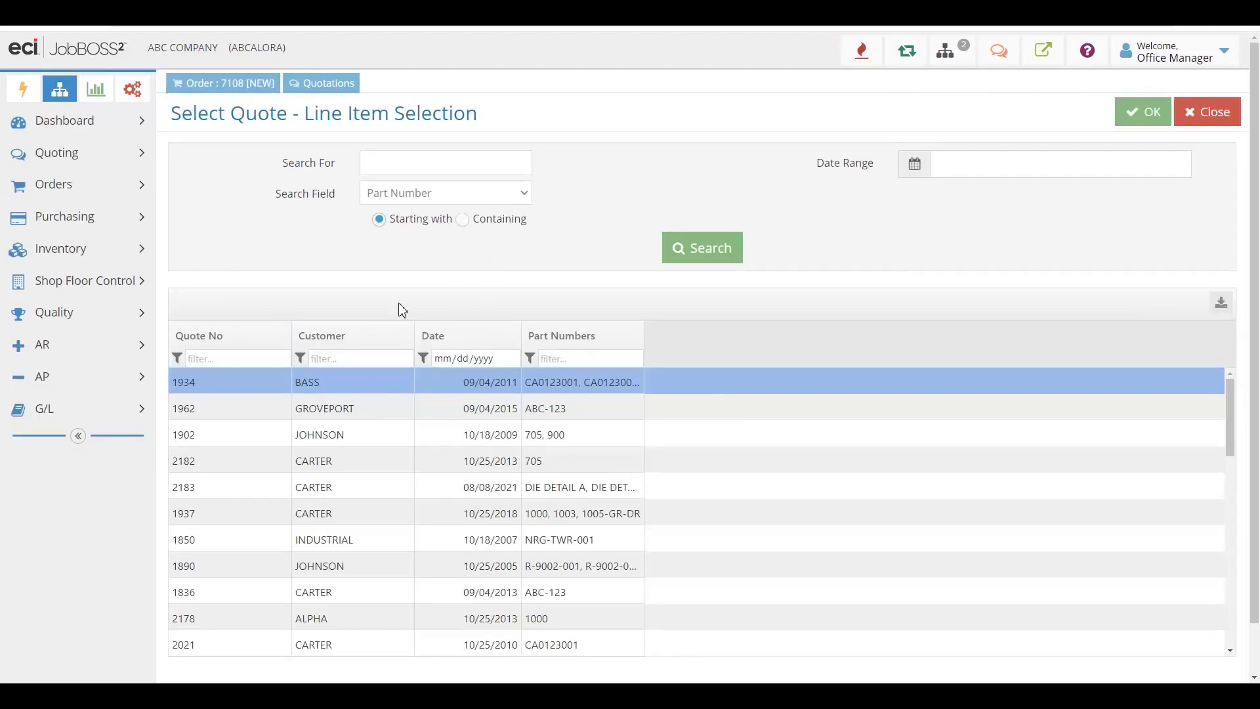
{"action": "left_click", "coordinate": [426, 348]}
{"action": "left_click", "coordinate": [438, 351]}
{"action": "left_click", "coordinate": [444, 383]}
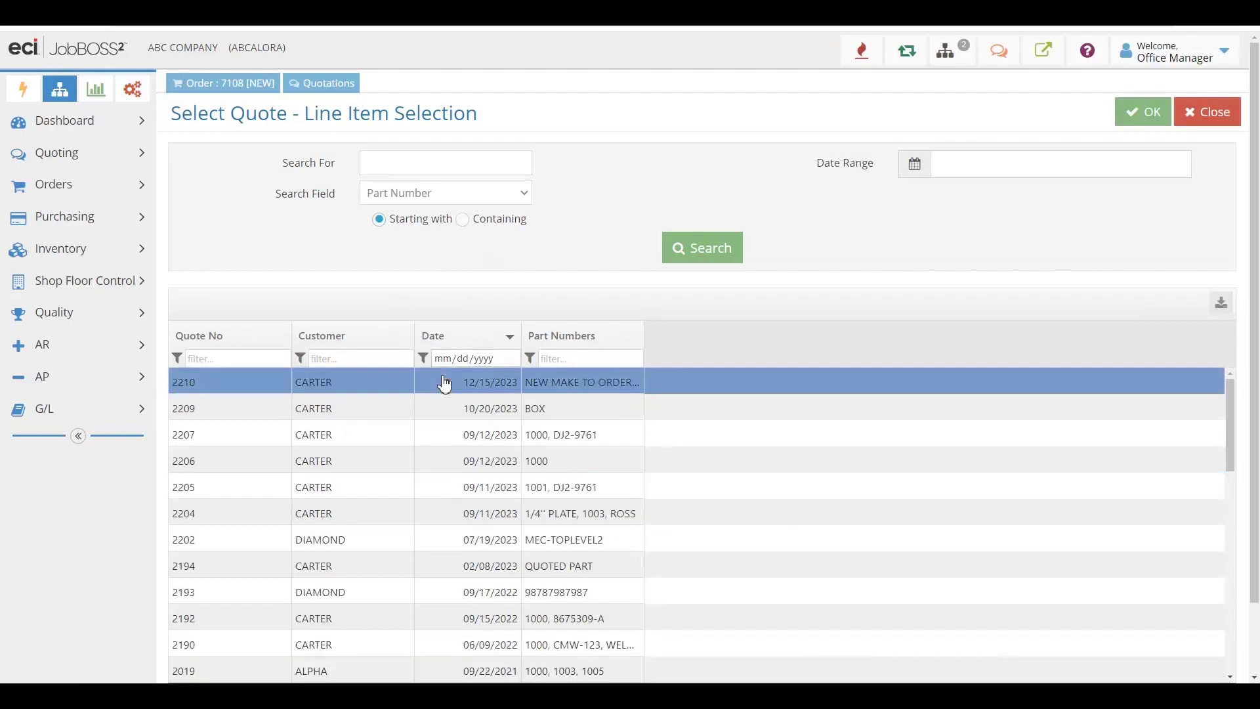
{"action": "left_click", "coordinate": [1142, 121]}
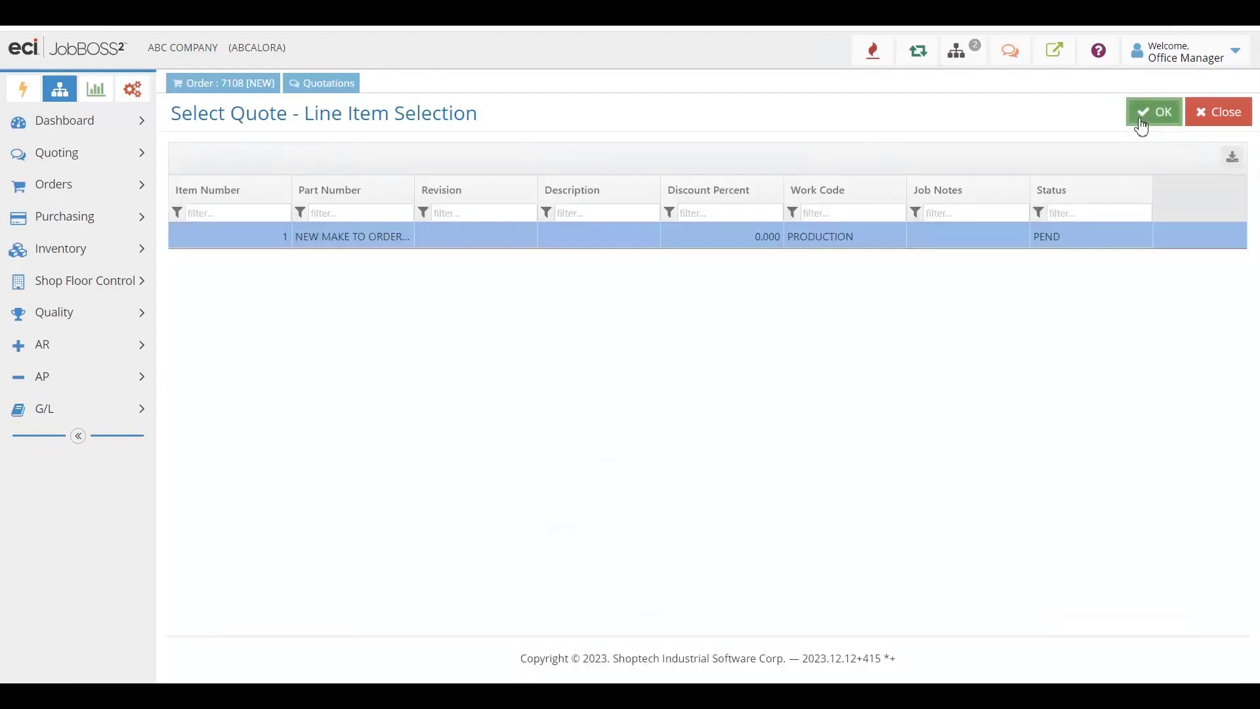
{"action": "left_click", "coordinate": [1141, 123]}
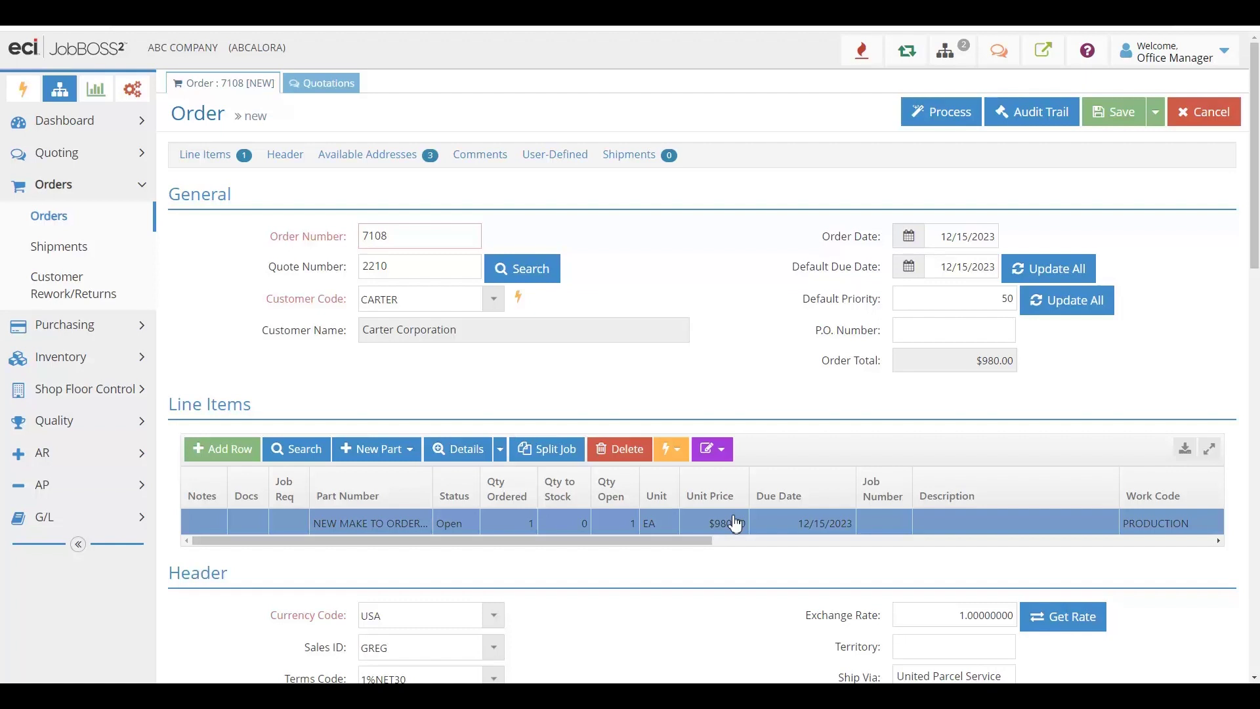
{"action": "left_click", "coordinate": [459, 449]}
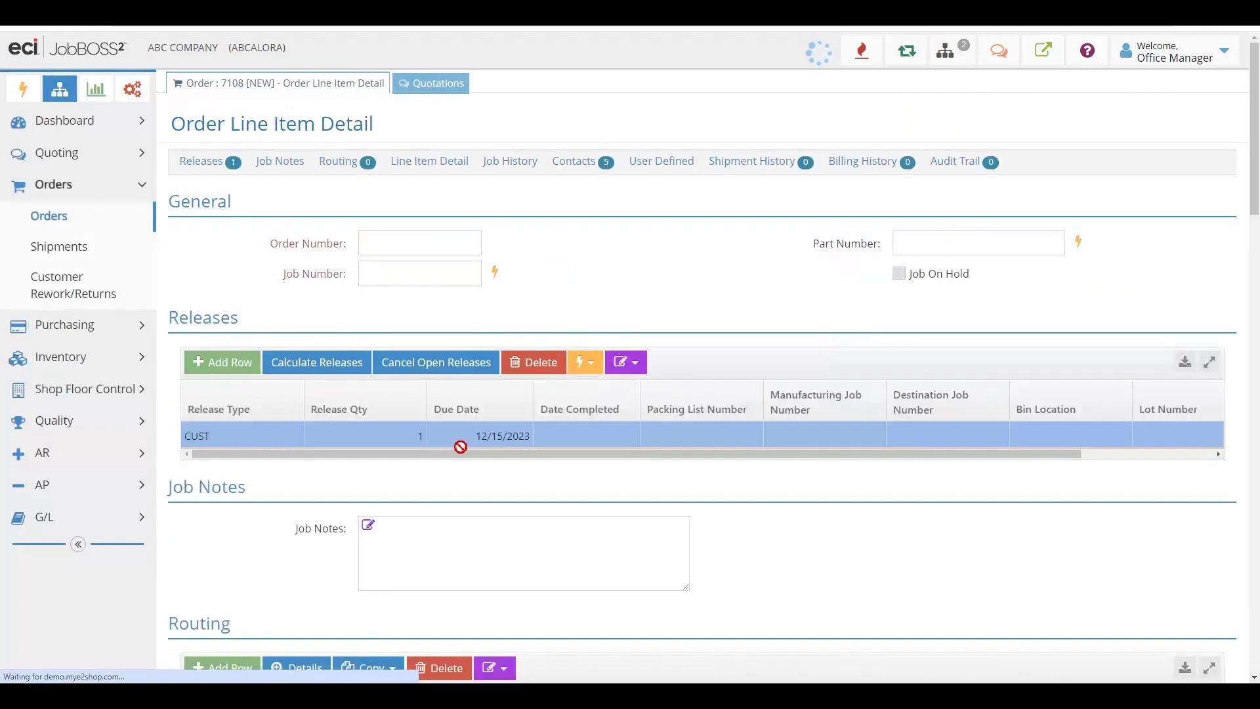
{"action": "scroll", "coordinate": [460, 446], "scroll_direction": "down", "scroll_amount": 1}
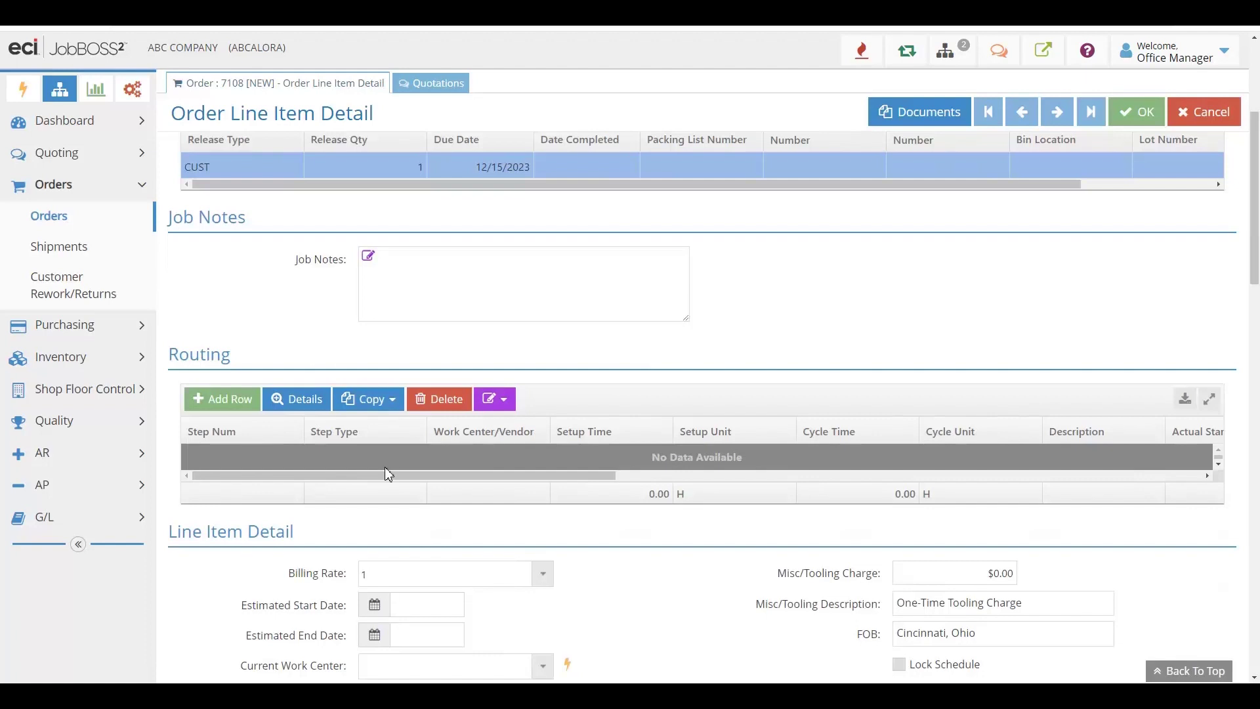
{"action": "left_click", "coordinate": [1149, 121]}
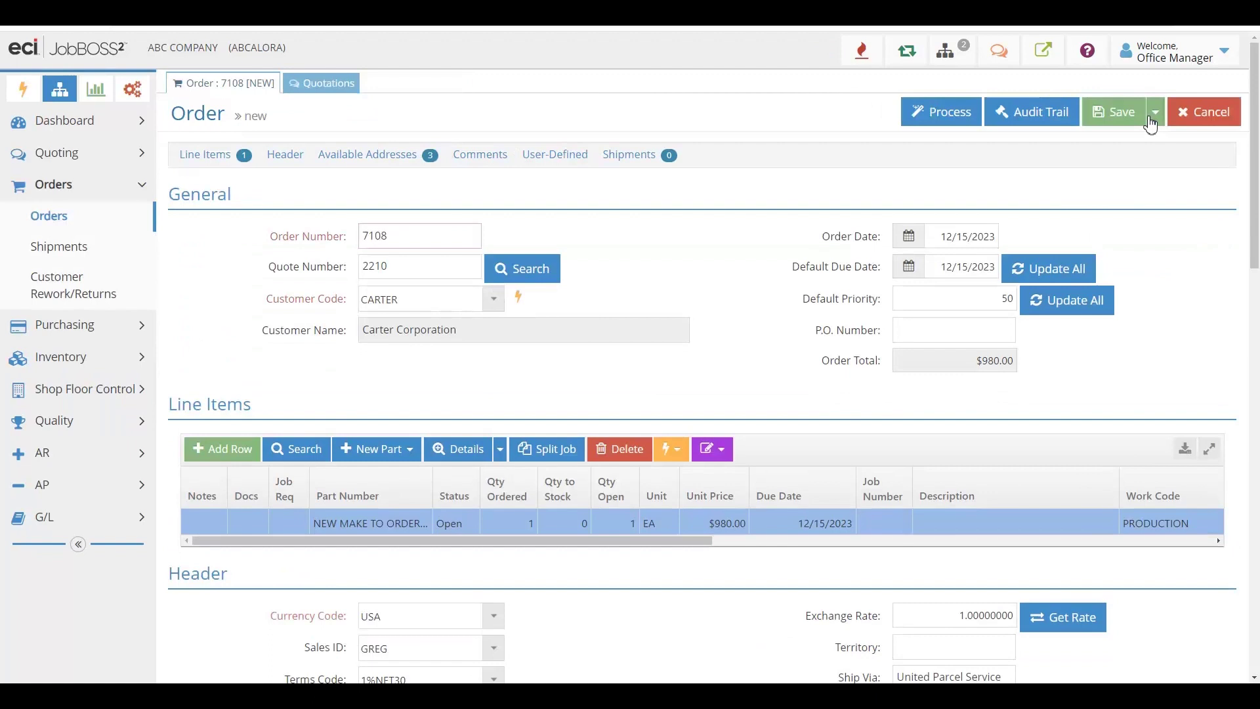
Step: Process order 7108, accepting all line quantities to create job 7108-01
{"action": "left_click", "coordinate": [944, 112]}
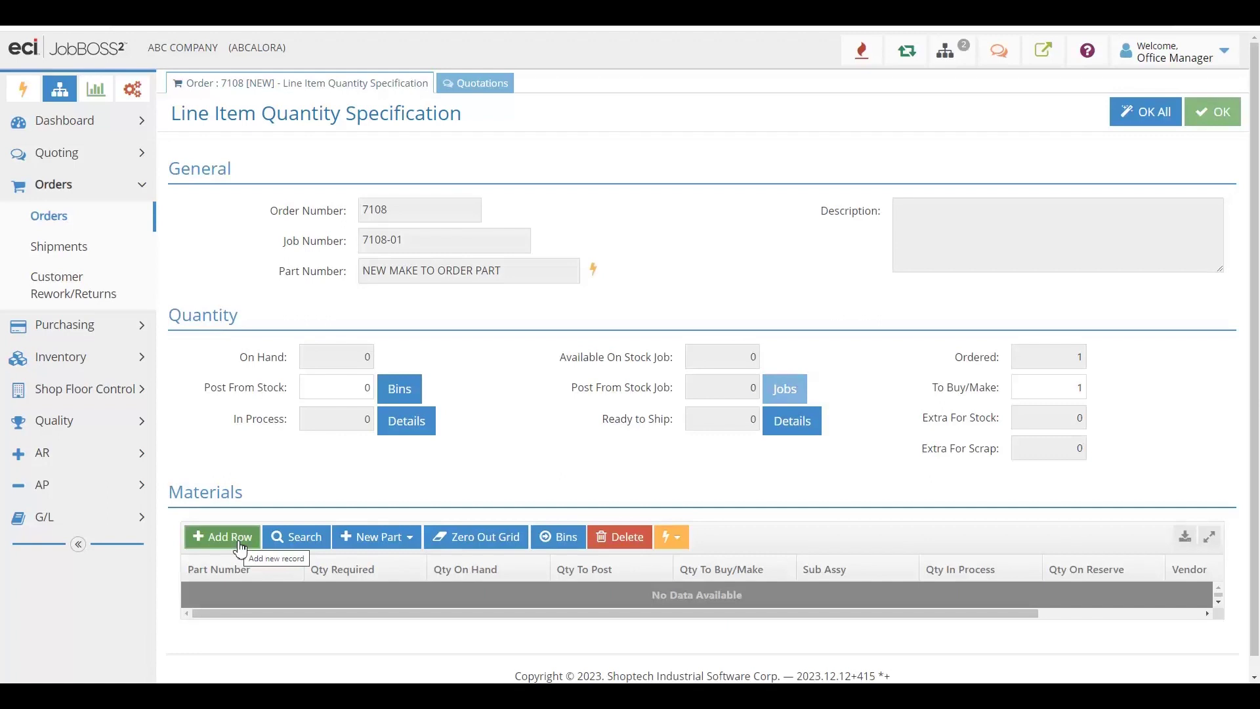
{"action": "left_click", "coordinate": [1147, 112]}
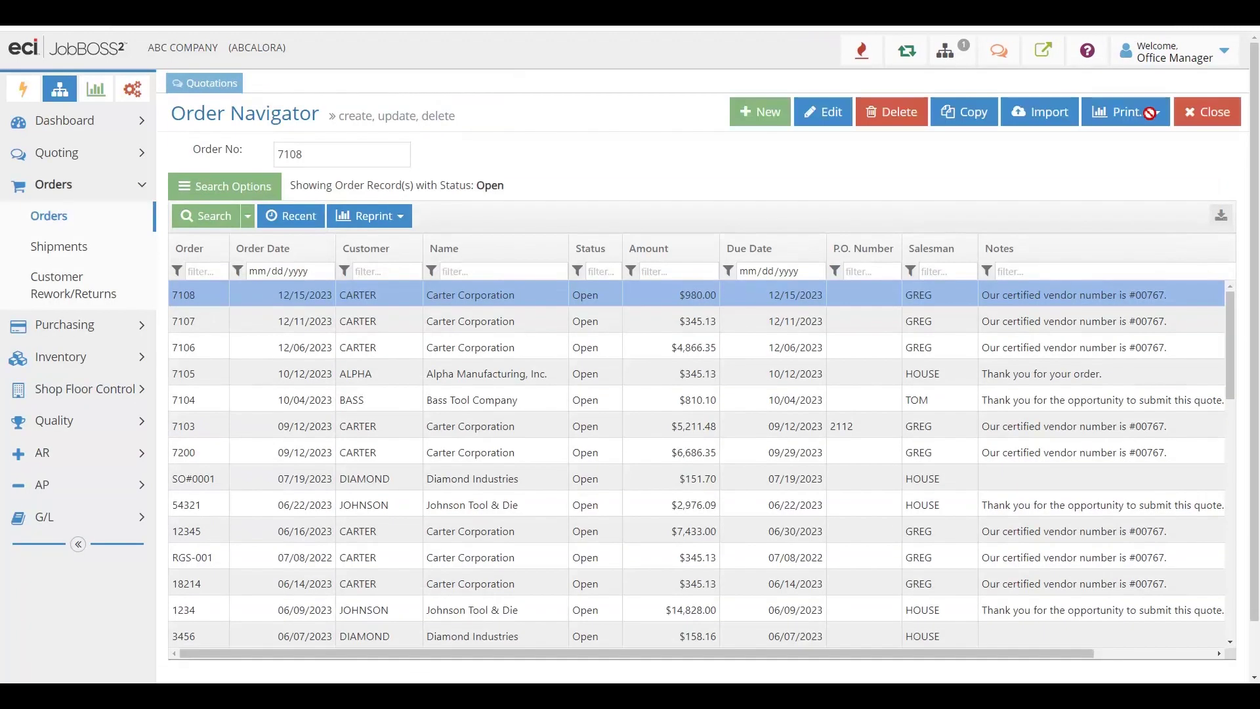
Step: Render the Work Order #7108 report for job 7108-01, then return to the Work Order page
{"action": "left_click", "coordinate": [1156, 112]}
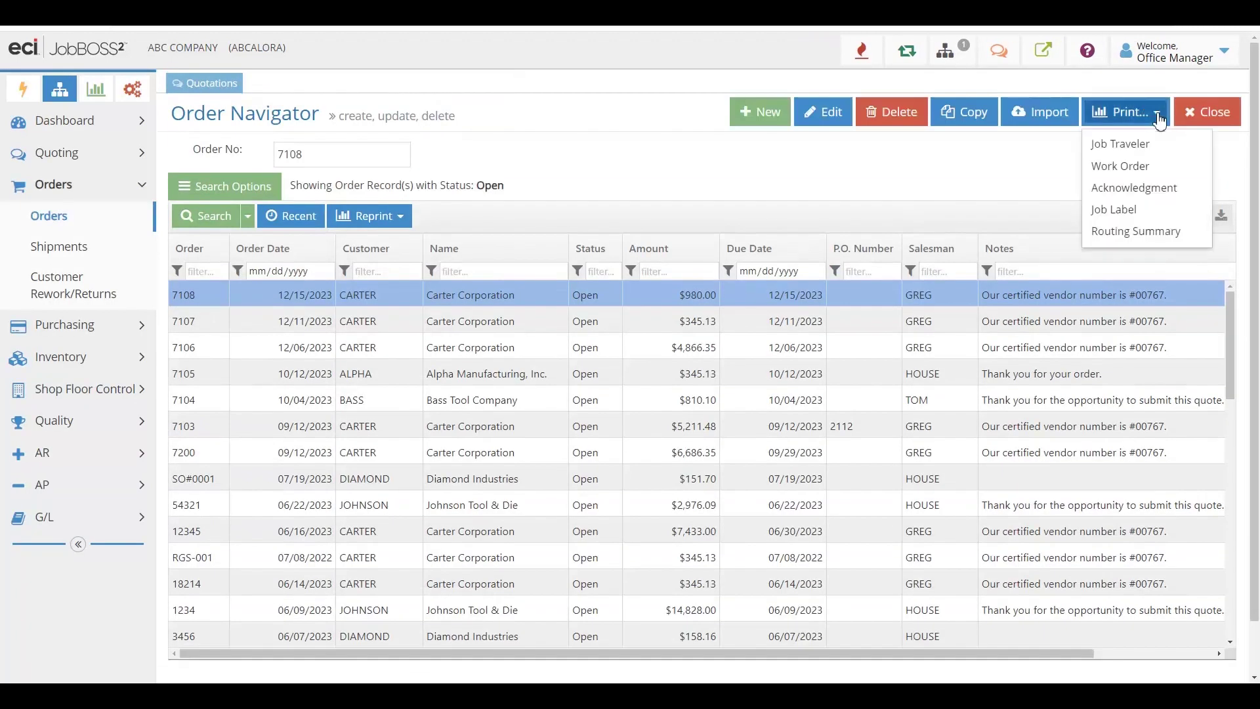
{"action": "left_click", "coordinate": [1155, 167]}
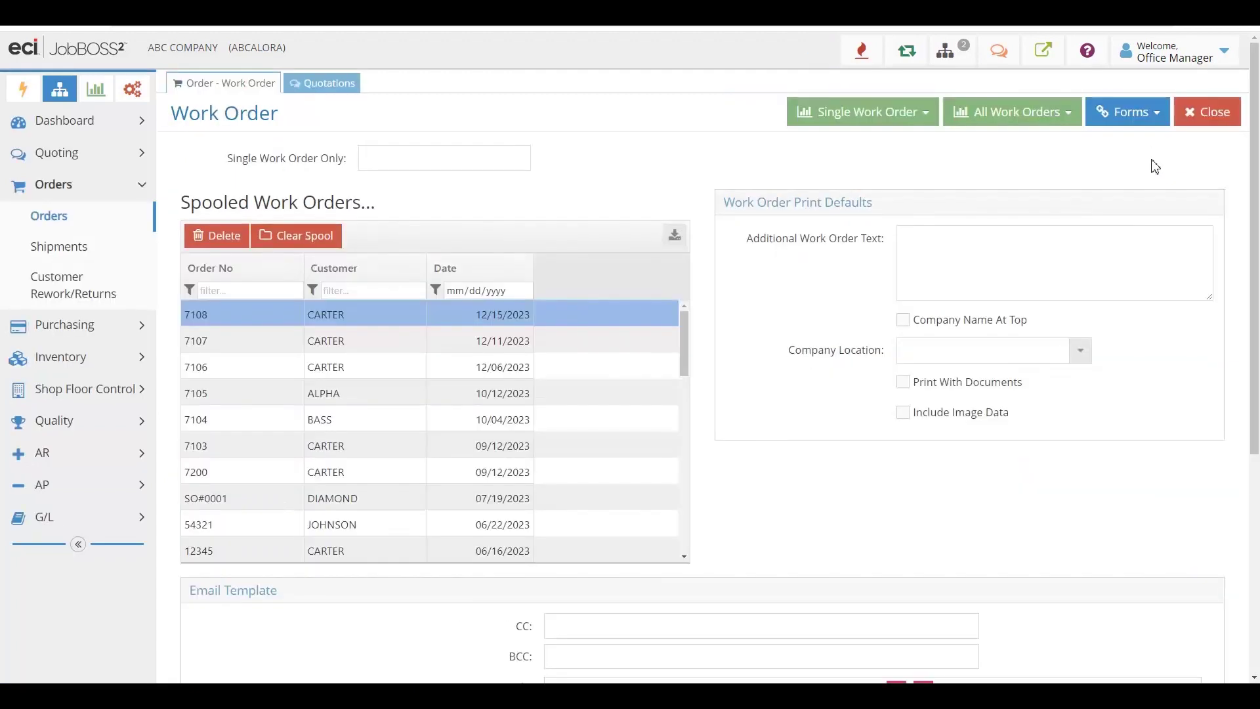
{"action": "left_click", "coordinate": [912, 118]}
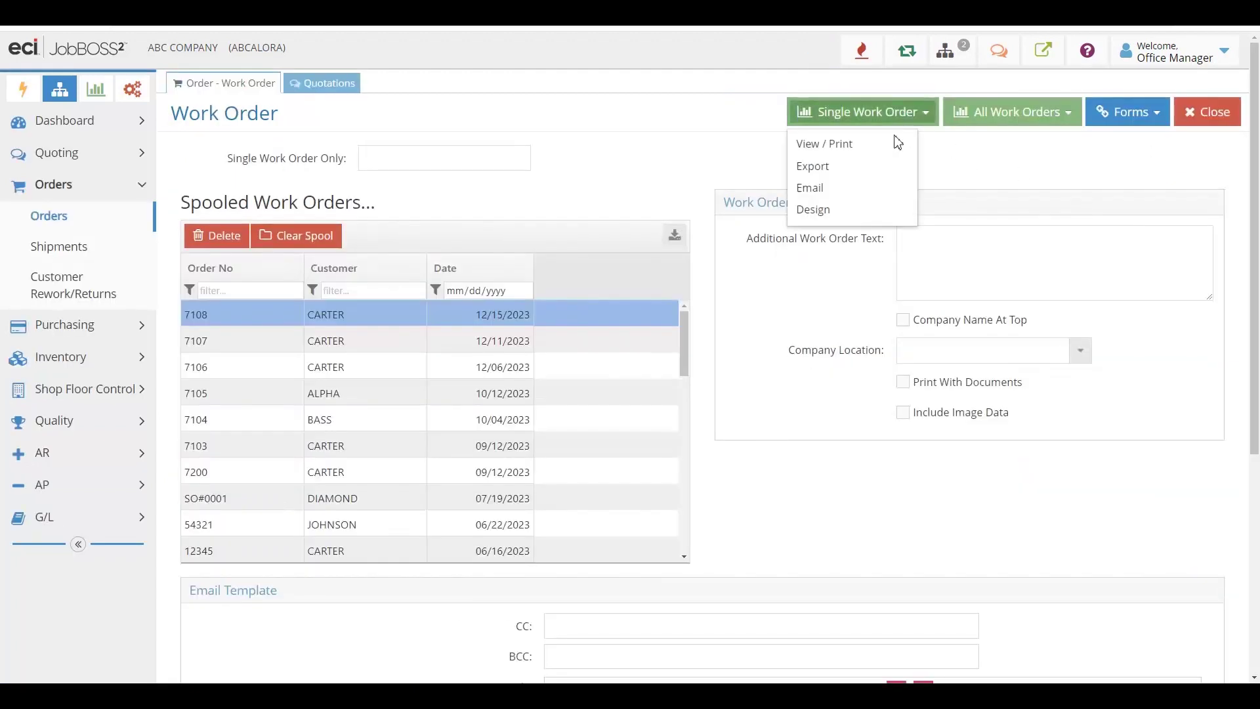
{"action": "left_click", "coordinate": [894, 143]}
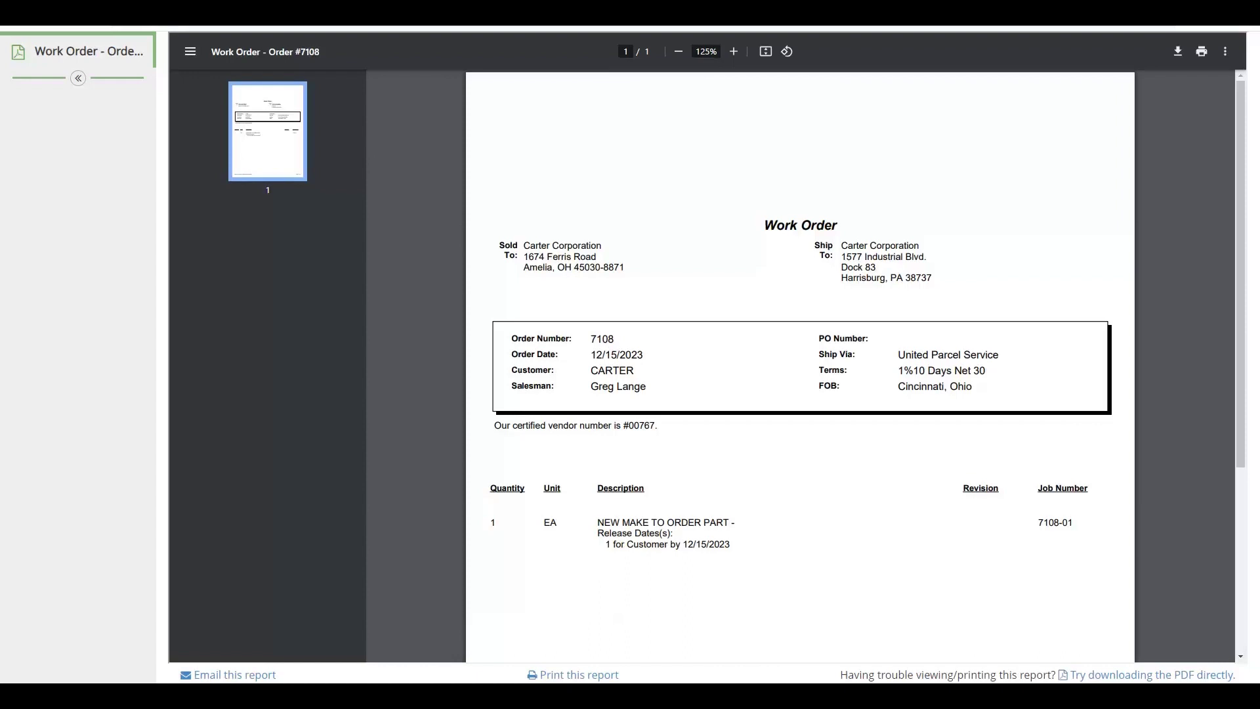
{"action": "mouse_move", "coordinate": [99, 27]}
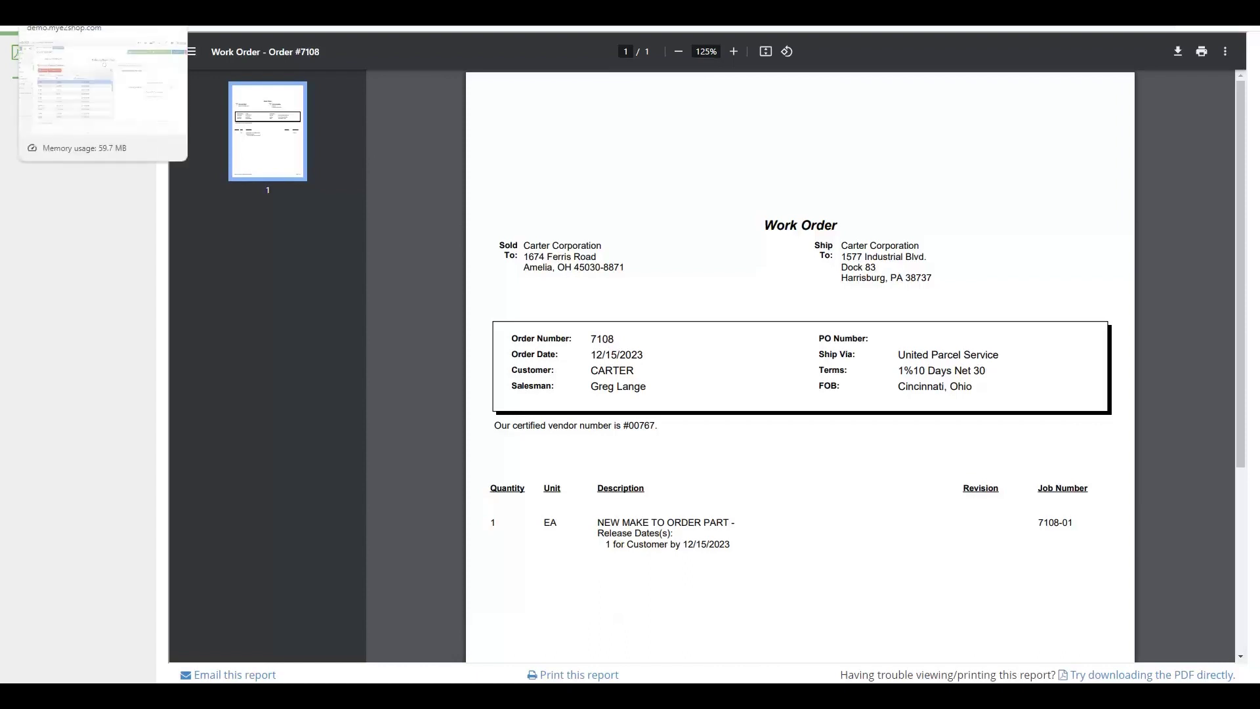
{"action": "left_click", "coordinate": [98, 27]}
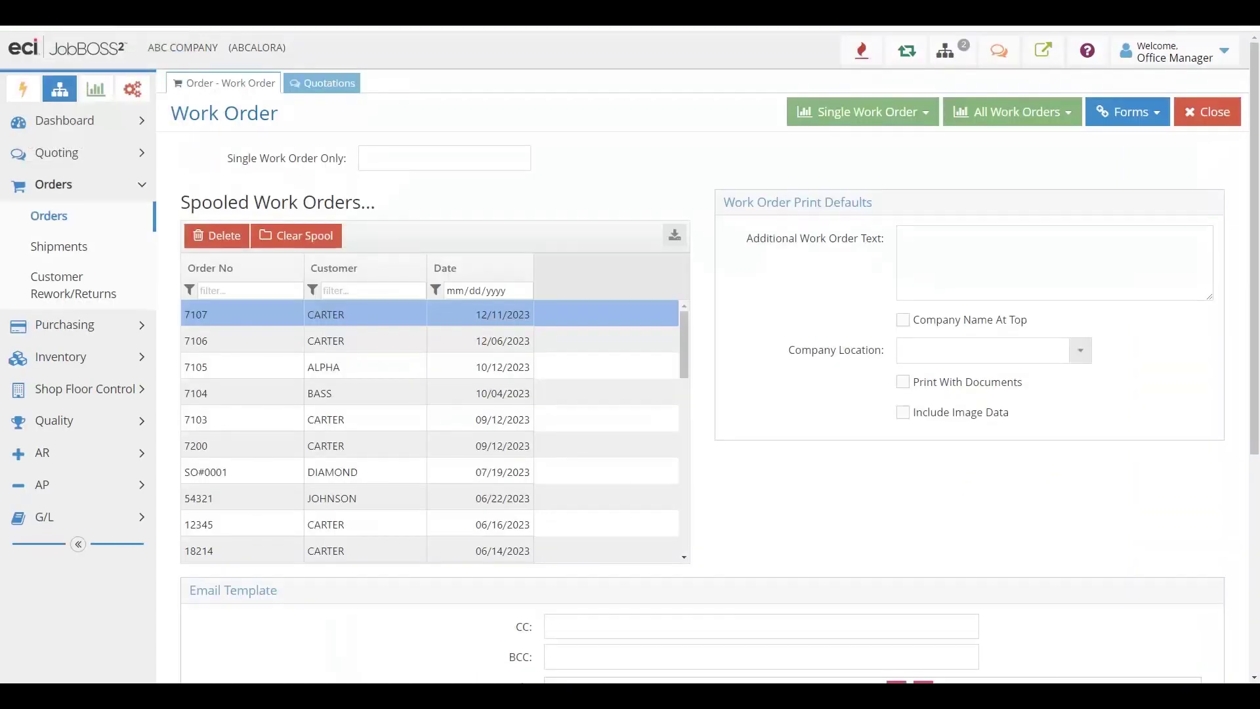
Step: Start a new purchase order with Central Steel as the vendor
{"action": "left_click", "coordinate": [105, 325]}
{"action": "left_click", "coordinate": [101, 358]}
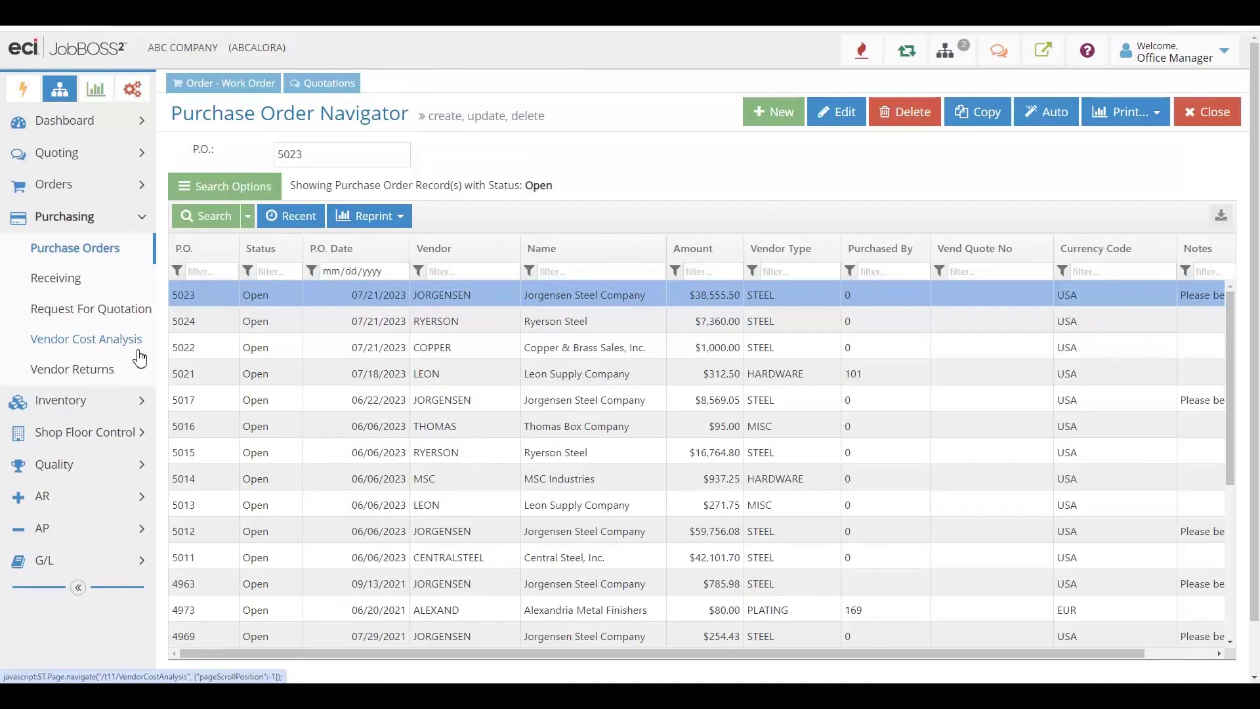
{"action": "left_click", "coordinate": [769, 113]}
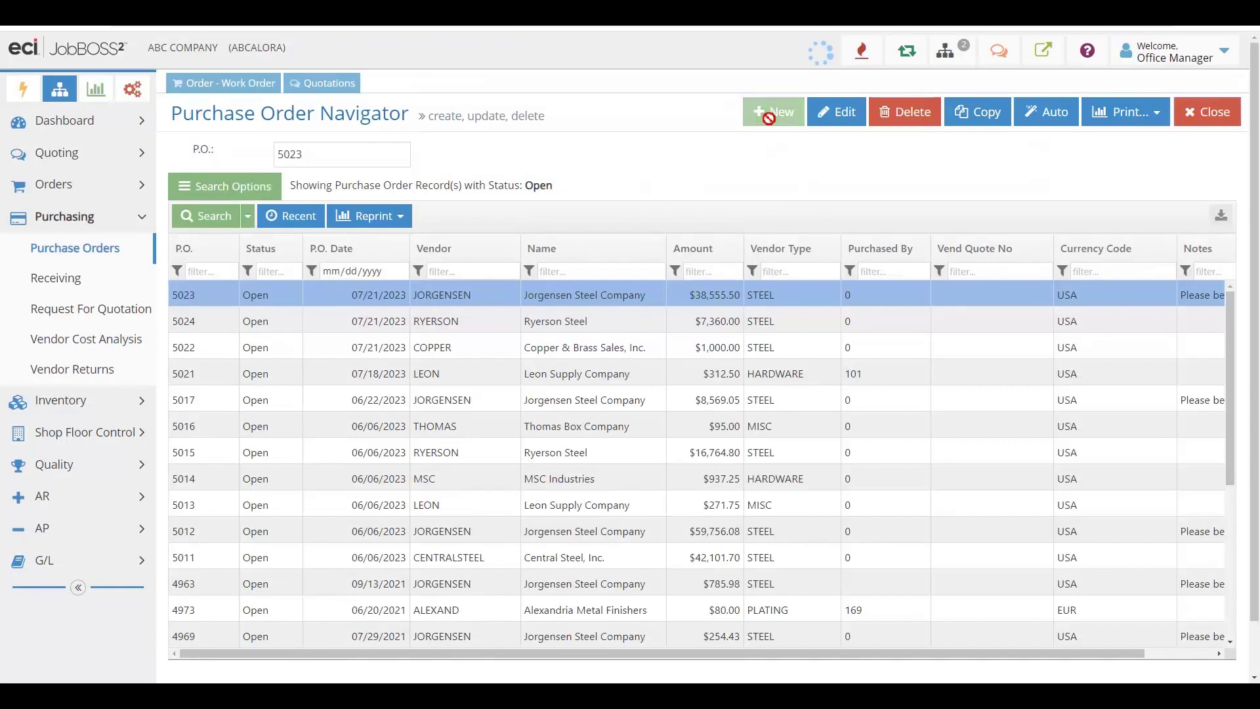
{"action": "left_click", "coordinate": [493, 300]}
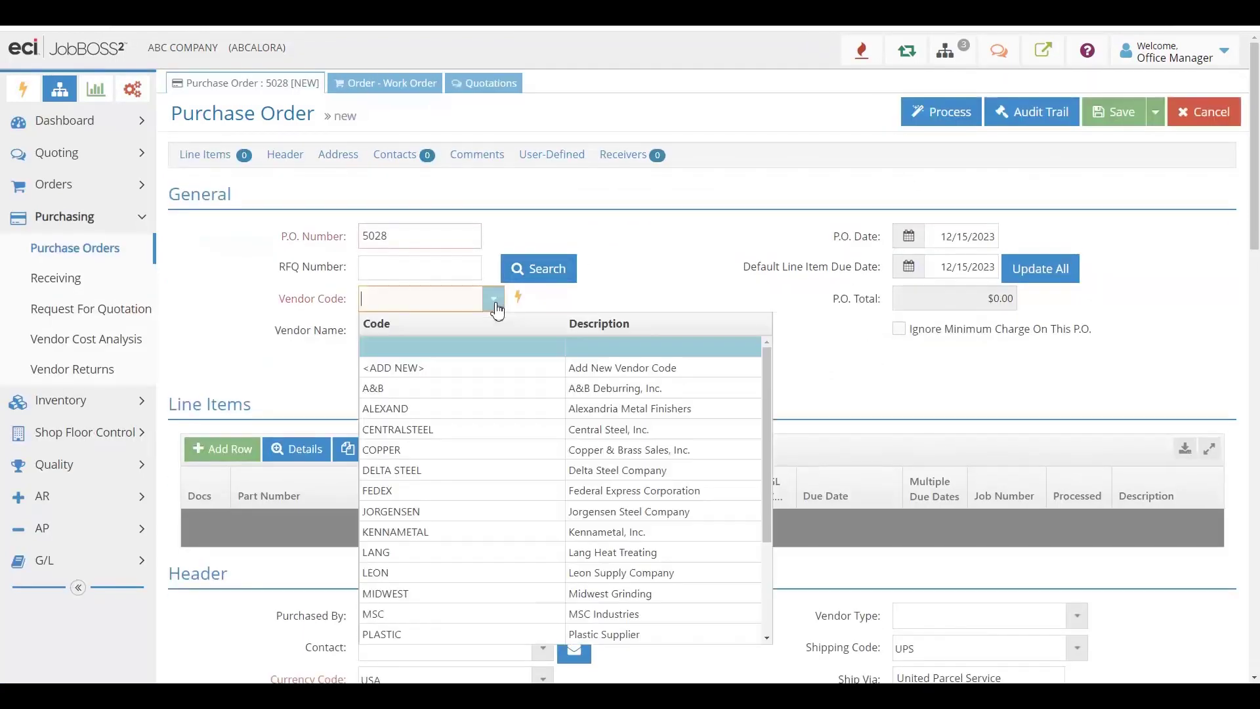
{"action": "left_click", "coordinate": [430, 430]}
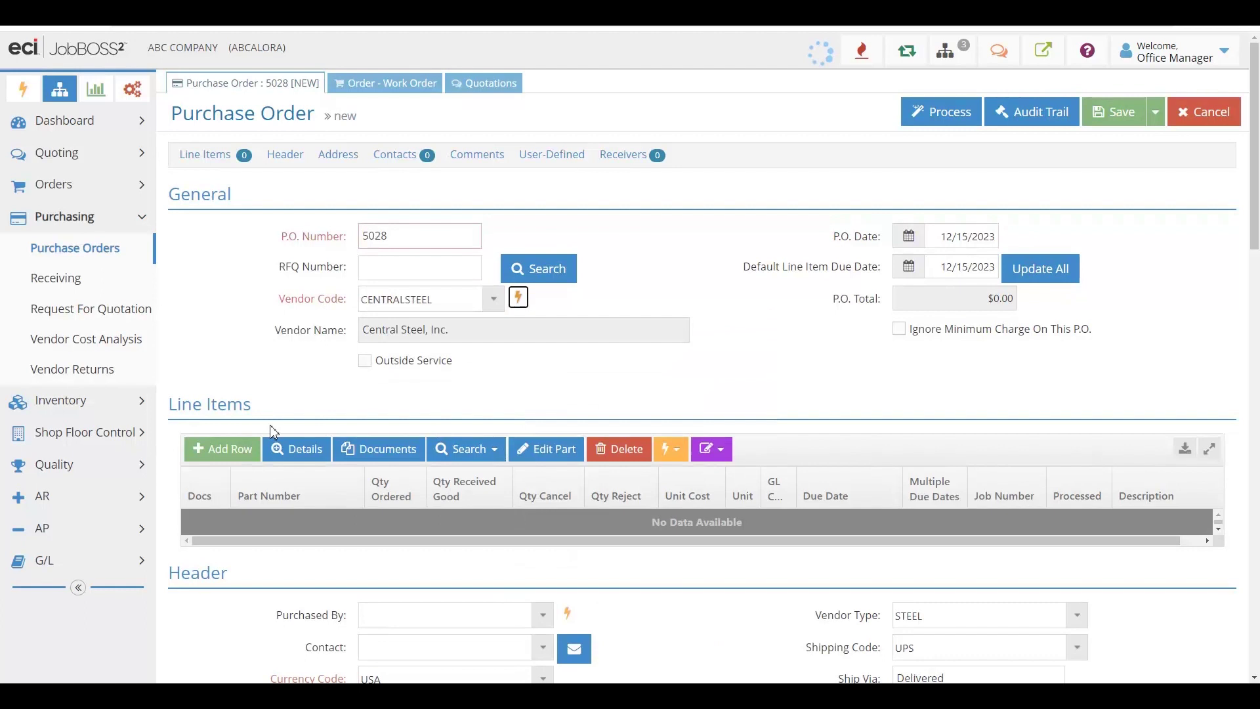
Step: Add a 1/8" PLATE line charged to job 7108-01
{"action": "left_click", "coordinate": [222, 449]}
{"action": "left_click", "coordinate": [350, 525]}
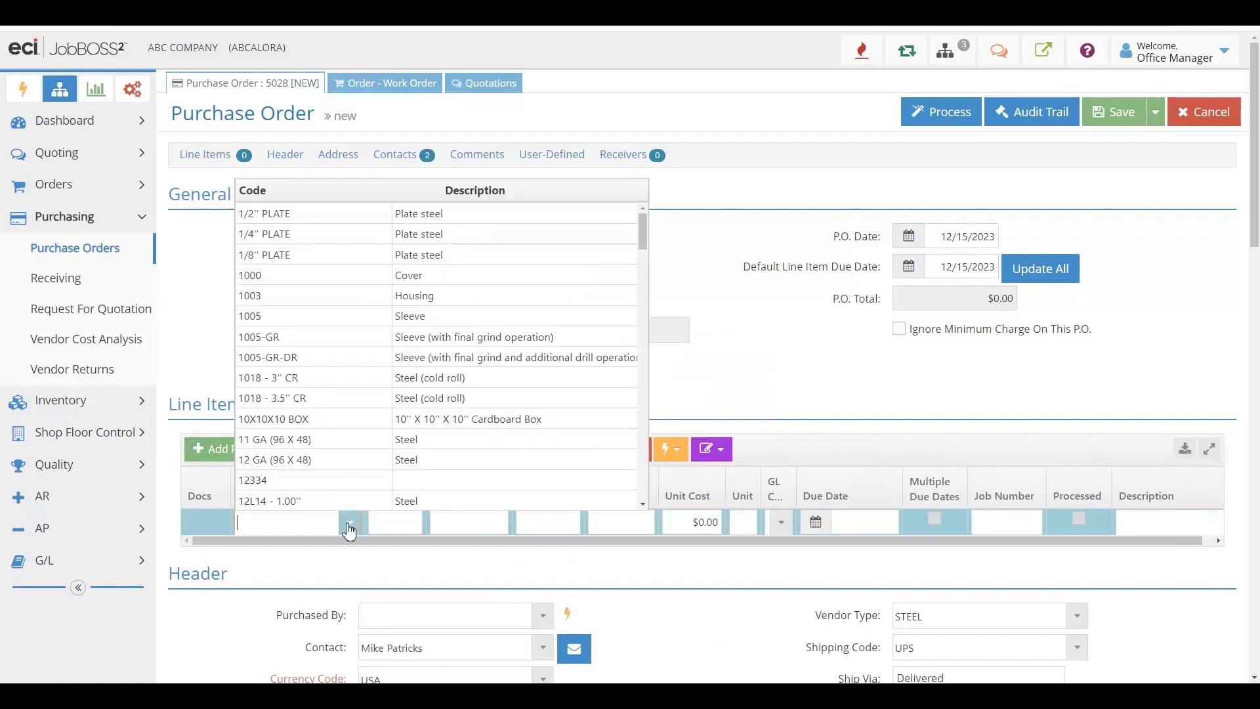
{"action": "left_click", "coordinate": [317, 256]}
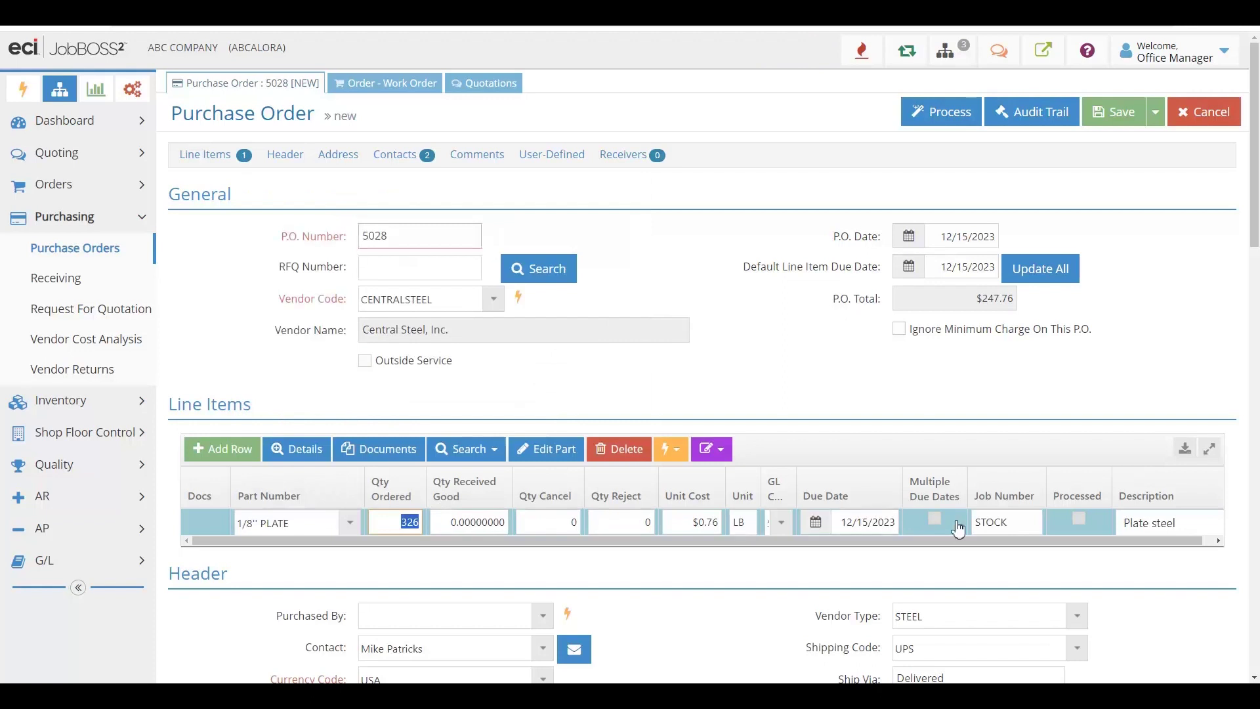
{"action": "left_click", "coordinate": [997, 523]}
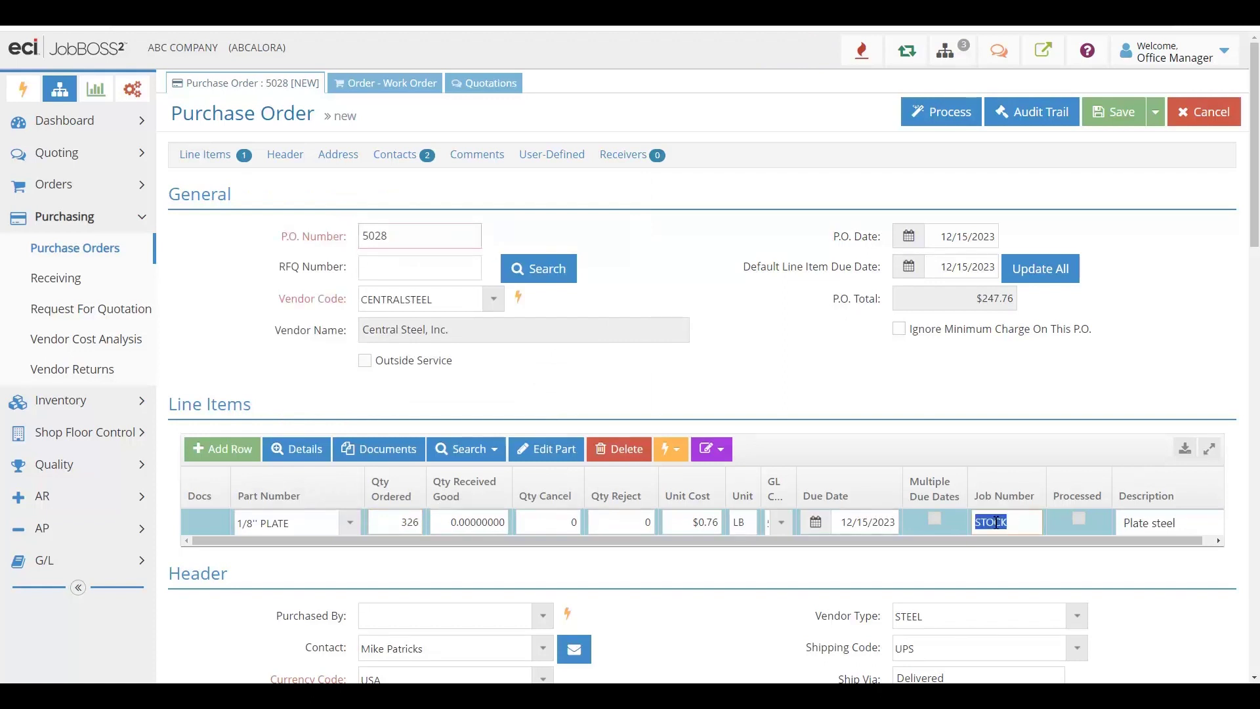
{"action": "type", "text": "7108-01"}
{"action": "key", "text": "Tab"}
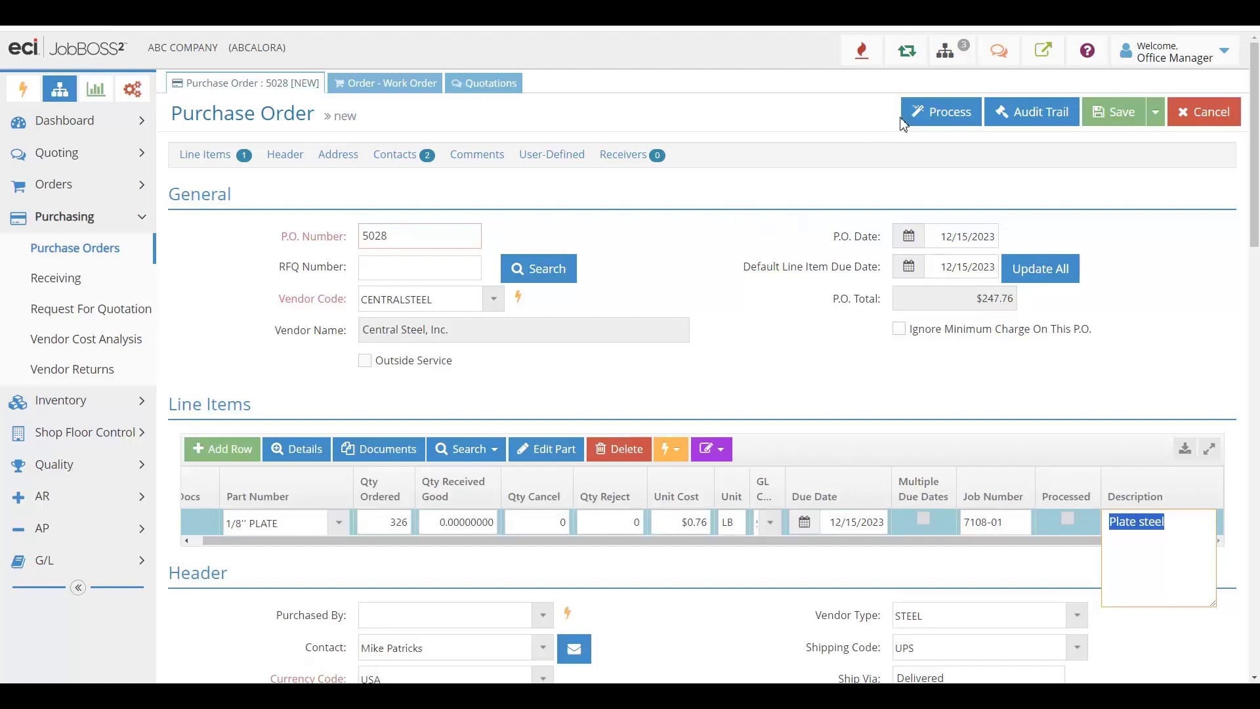
Step: Save and print PO 5028, choosing to process it before closing
{"action": "left_click", "coordinate": [1156, 112]}
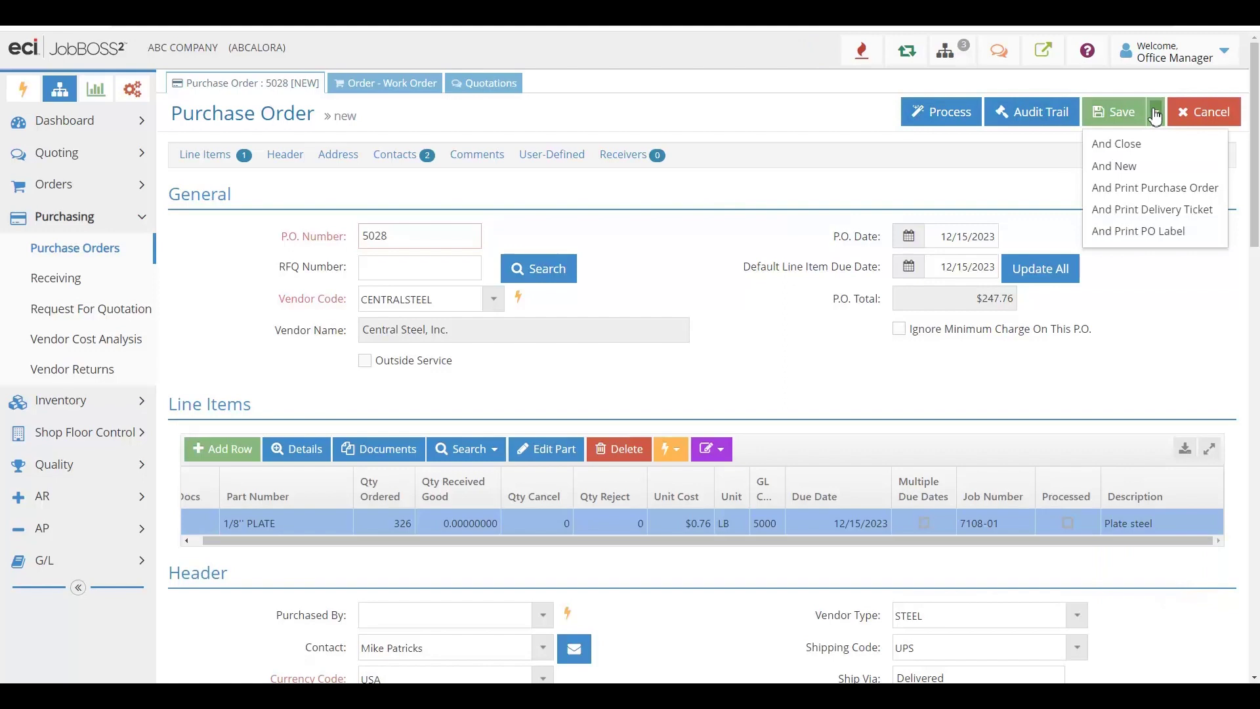
{"action": "left_click", "coordinate": [1161, 192]}
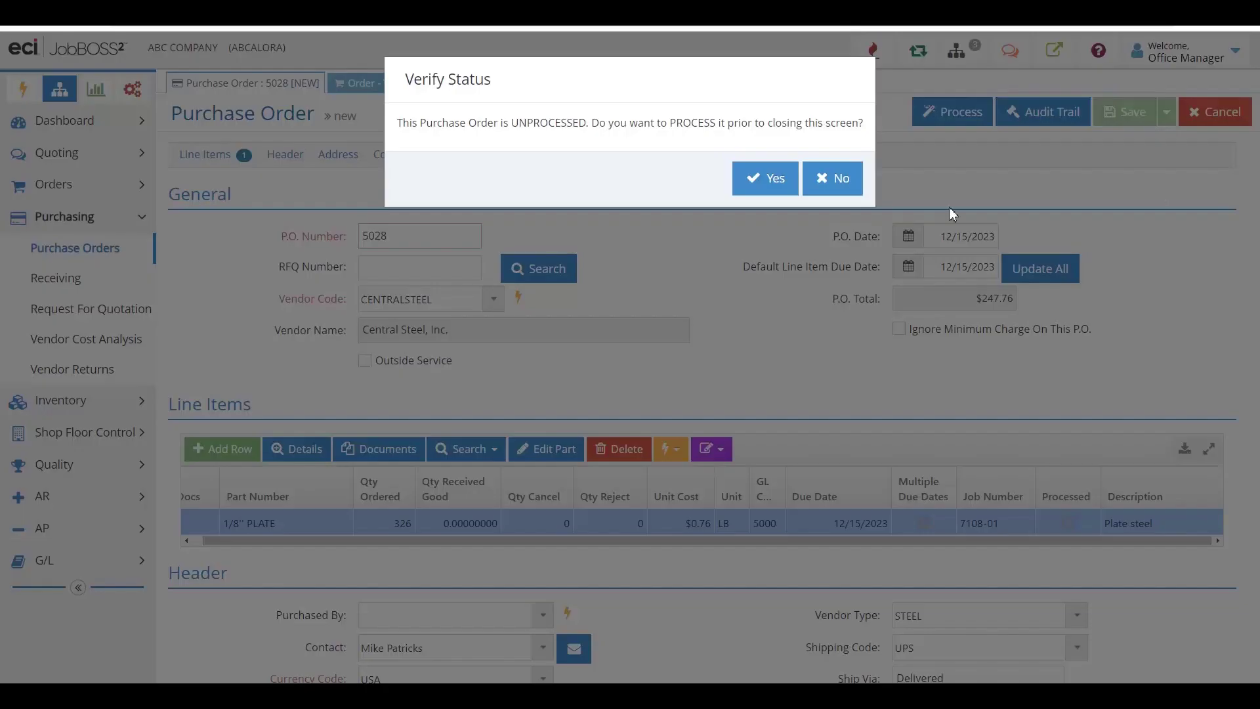
{"action": "left_click", "coordinate": [766, 178]}
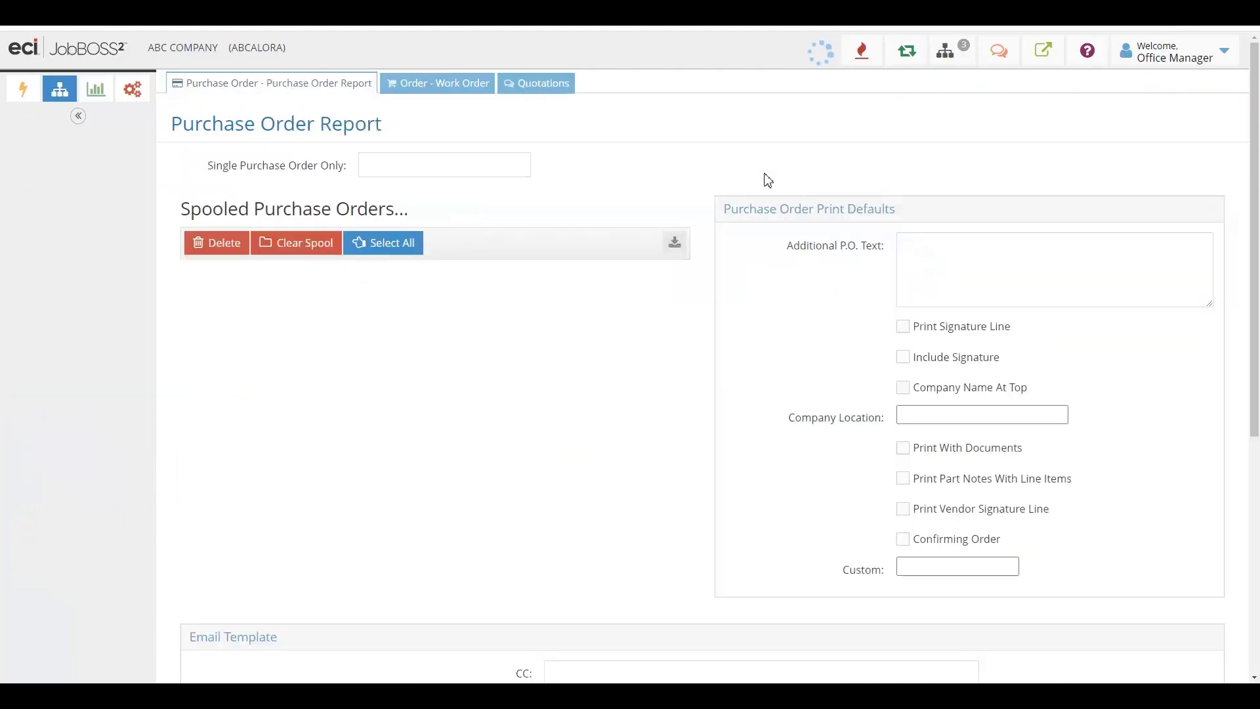
Step: View and print purchase order 5028, then switch to the dashboard icon view
{"action": "left_click", "coordinate": [888, 120]}
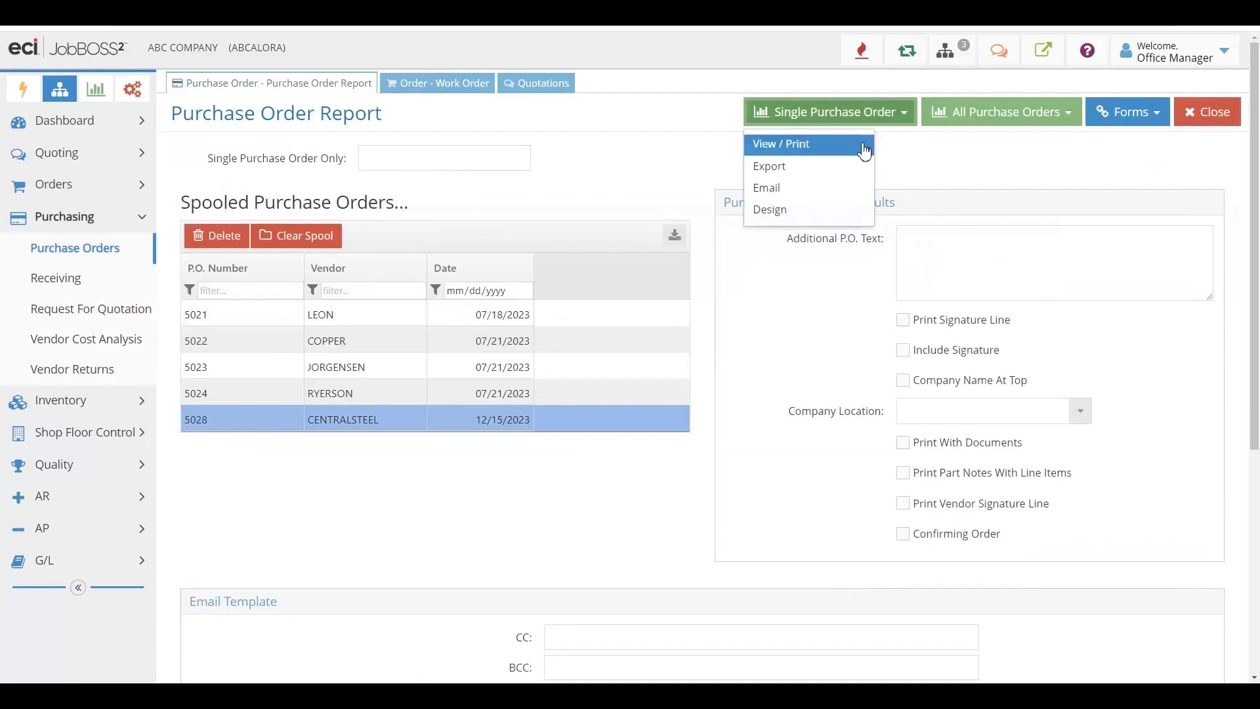
{"action": "left_click", "coordinate": [863, 146]}
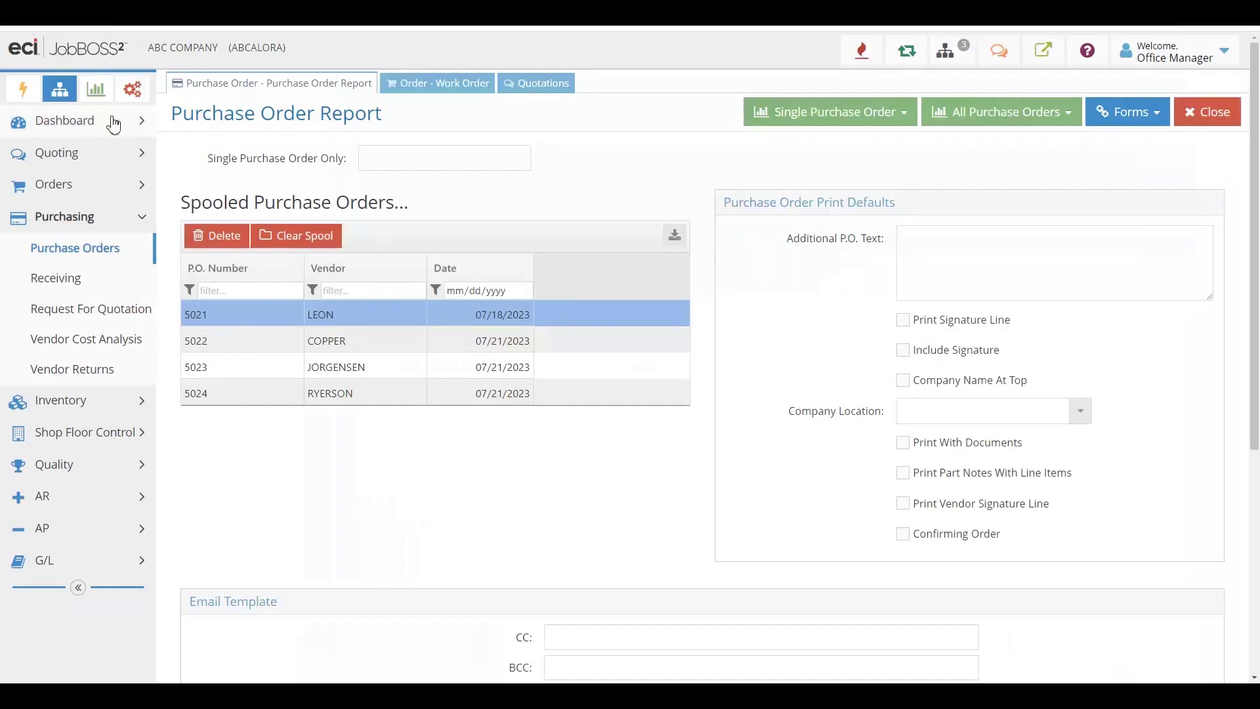
{"action": "left_click", "coordinate": [108, 124]}
{"action": "left_click", "coordinate": [79, 160]}
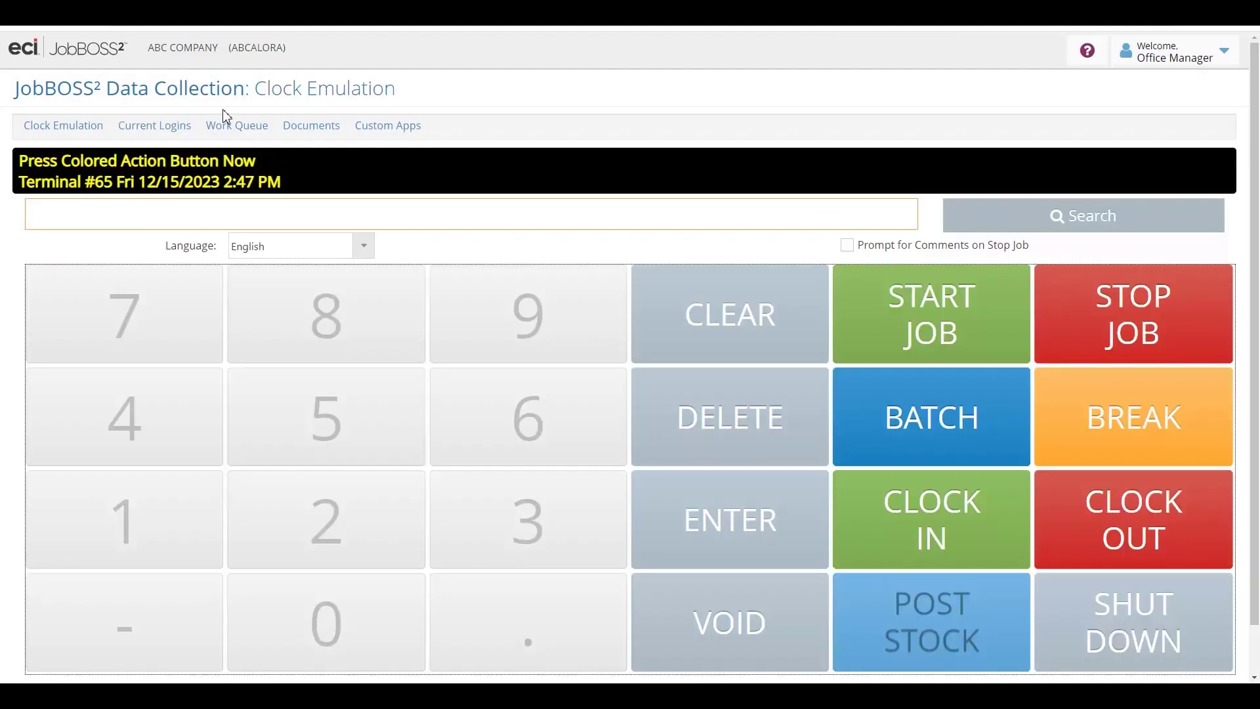
Step: Clock an employee onto job 7108-01 at step 0, work center 1, and check Current Logins
{"action": "left_click", "coordinate": [933, 340]}
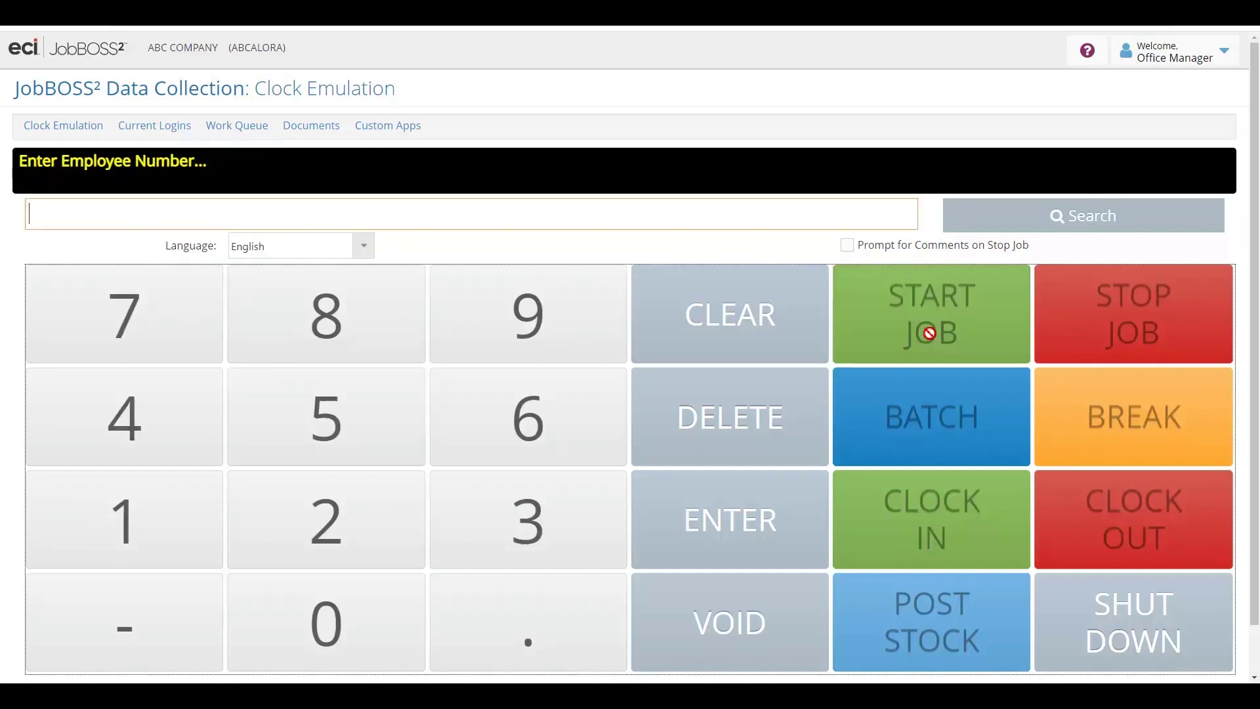
{"action": "type", "text": "101"}
{"action": "key", "text": "Return"}
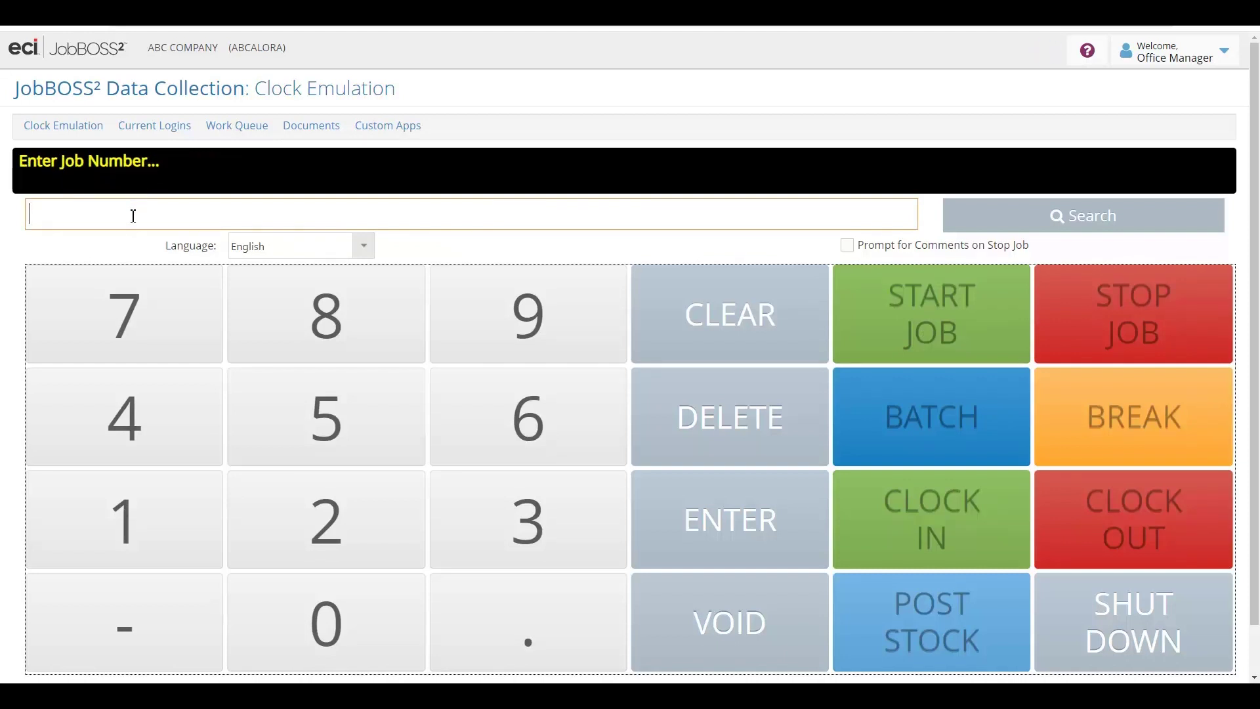
{"action": "type", "text": "7108-01"}
{"action": "key", "text": "Return"}
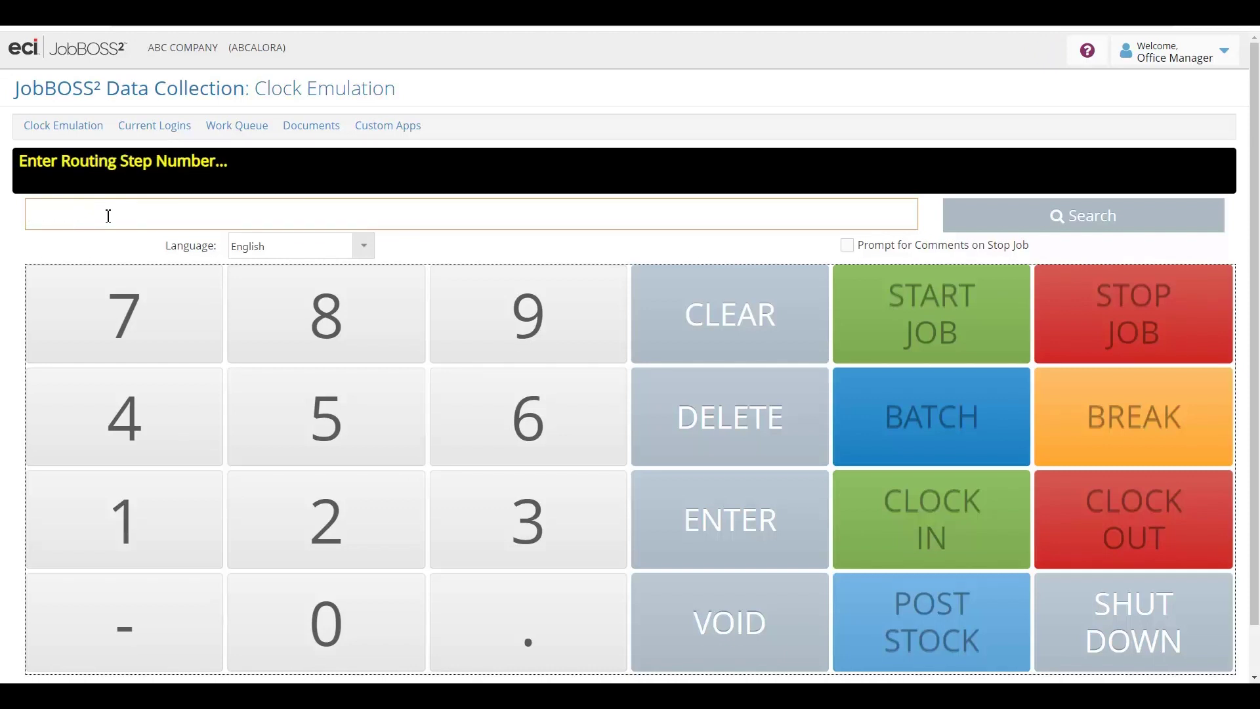
{"action": "type", "text": "0"}
{"action": "key", "text": "Return"}
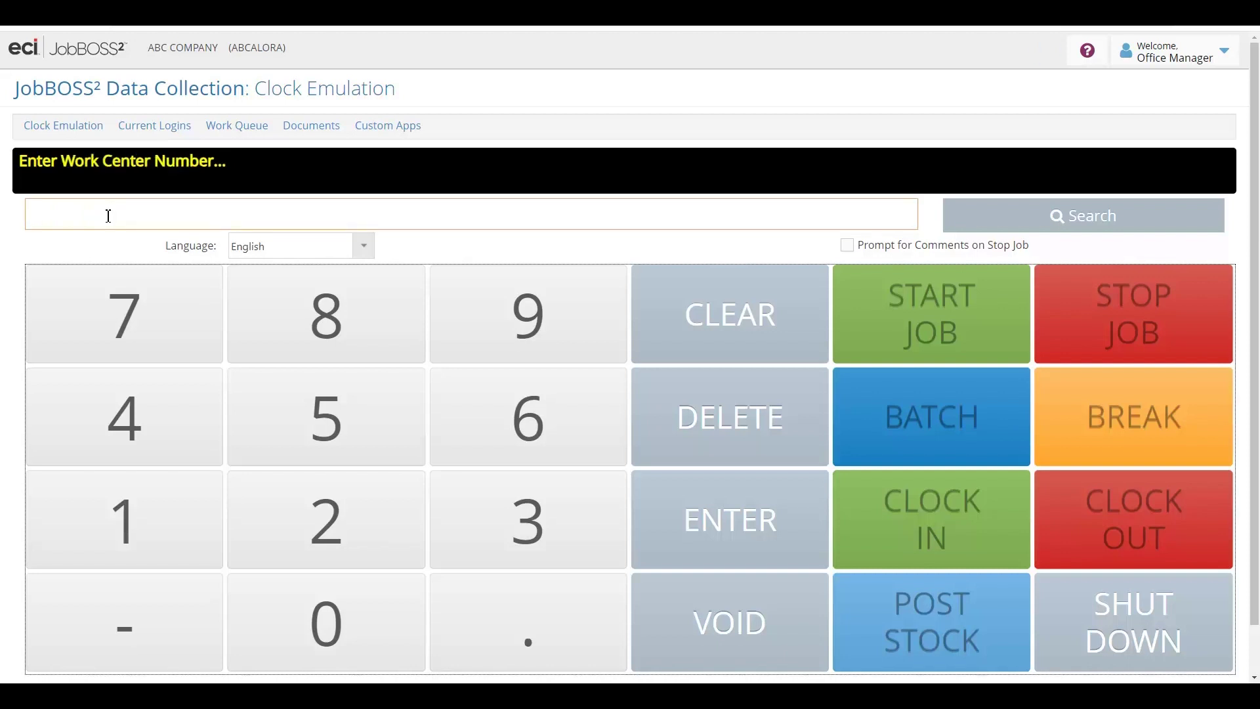
{"action": "type", "text": "1"}
{"action": "key", "text": "Return"}
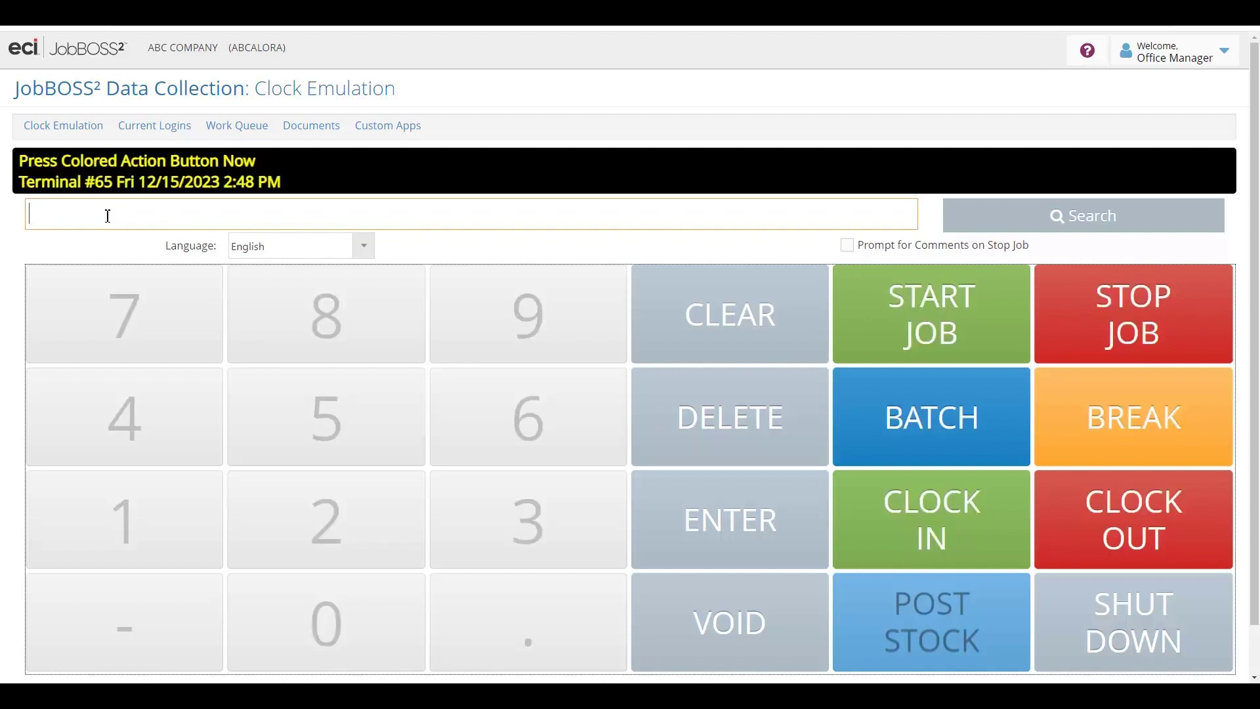
{"action": "left_click", "coordinate": [154, 129]}
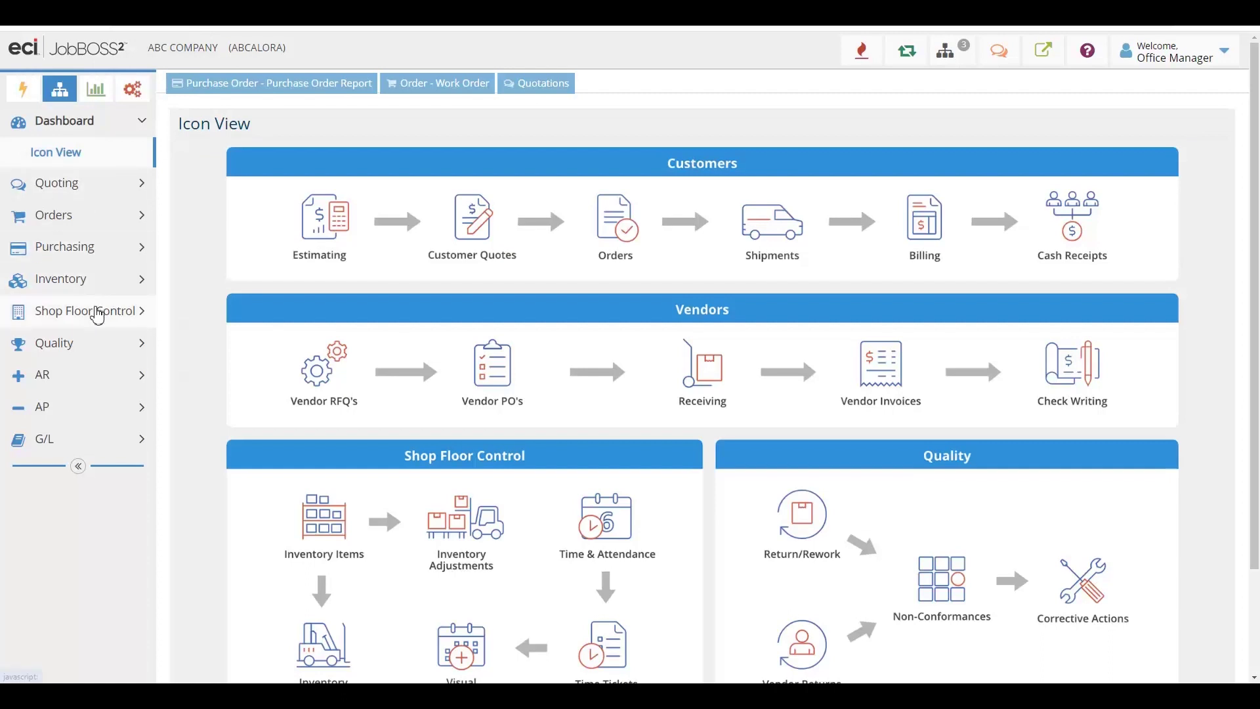
Step: Start a blank new time ticket dated 12/15/2023, then expand the Orders pages
{"action": "left_click", "coordinate": [100, 309]}
{"action": "left_click", "coordinate": [76, 342]}
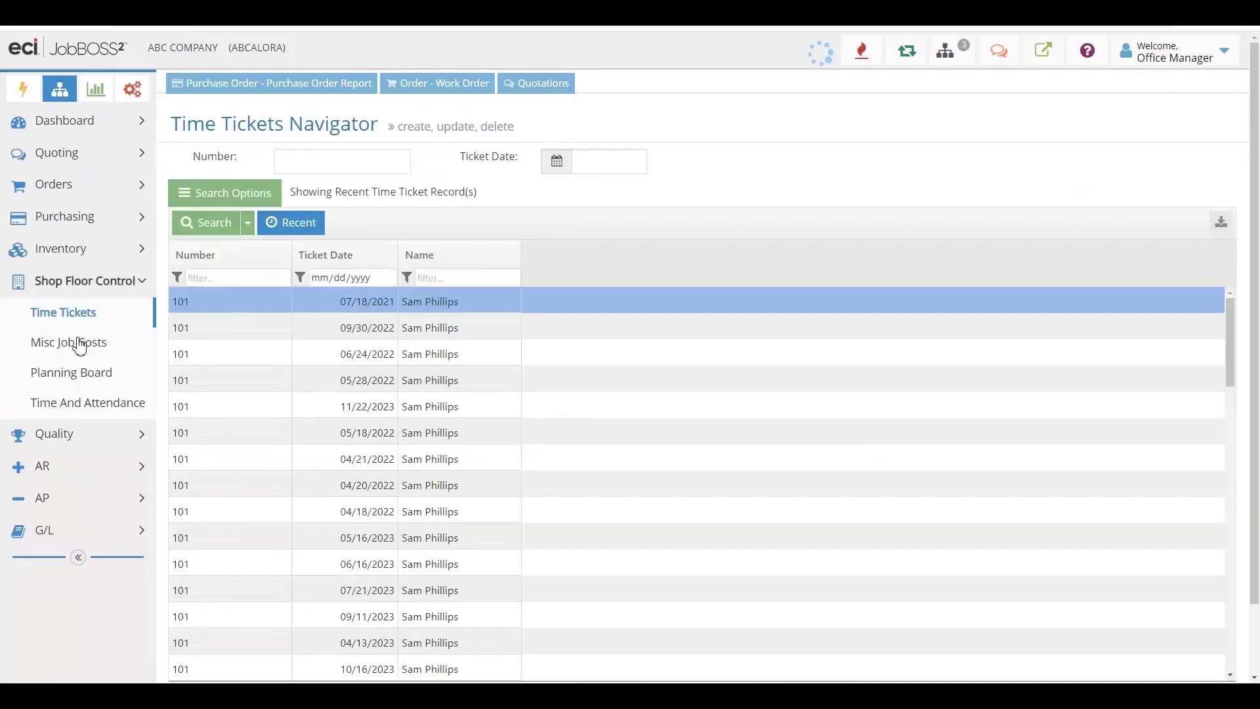
{"action": "left_click", "coordinate": [781, 115]}
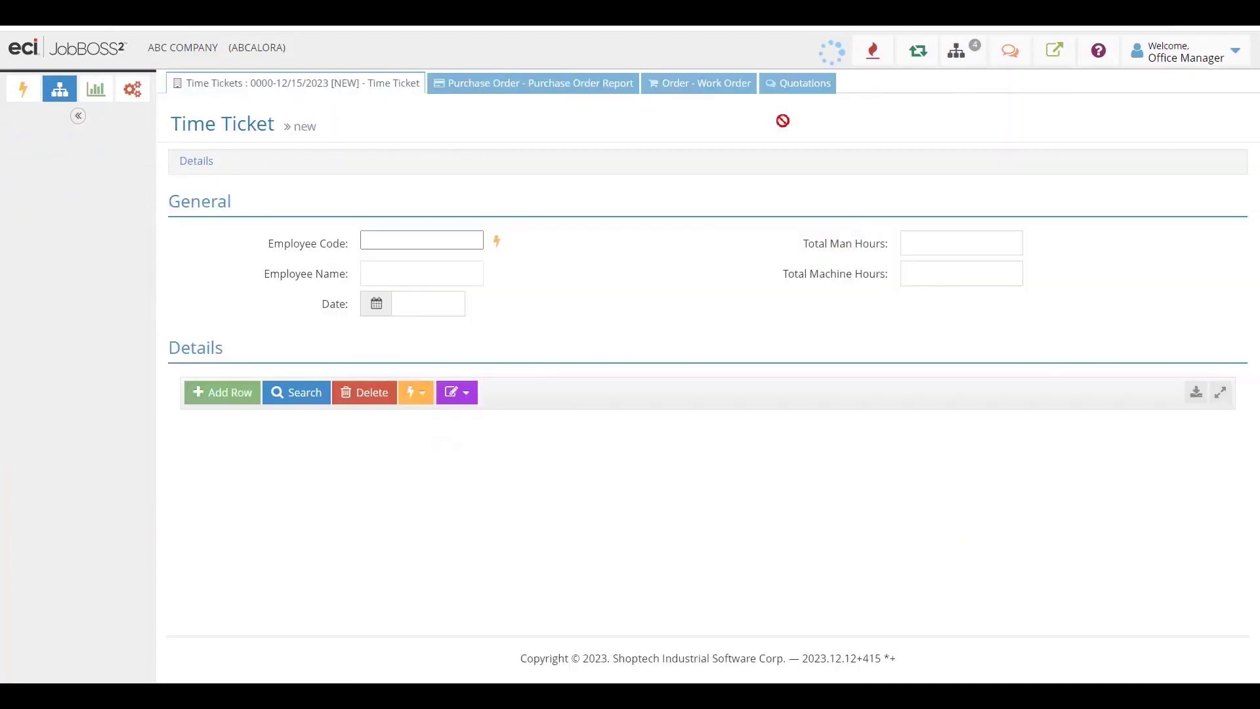
{"action": "double_click", "coordinate": [399, 460]}
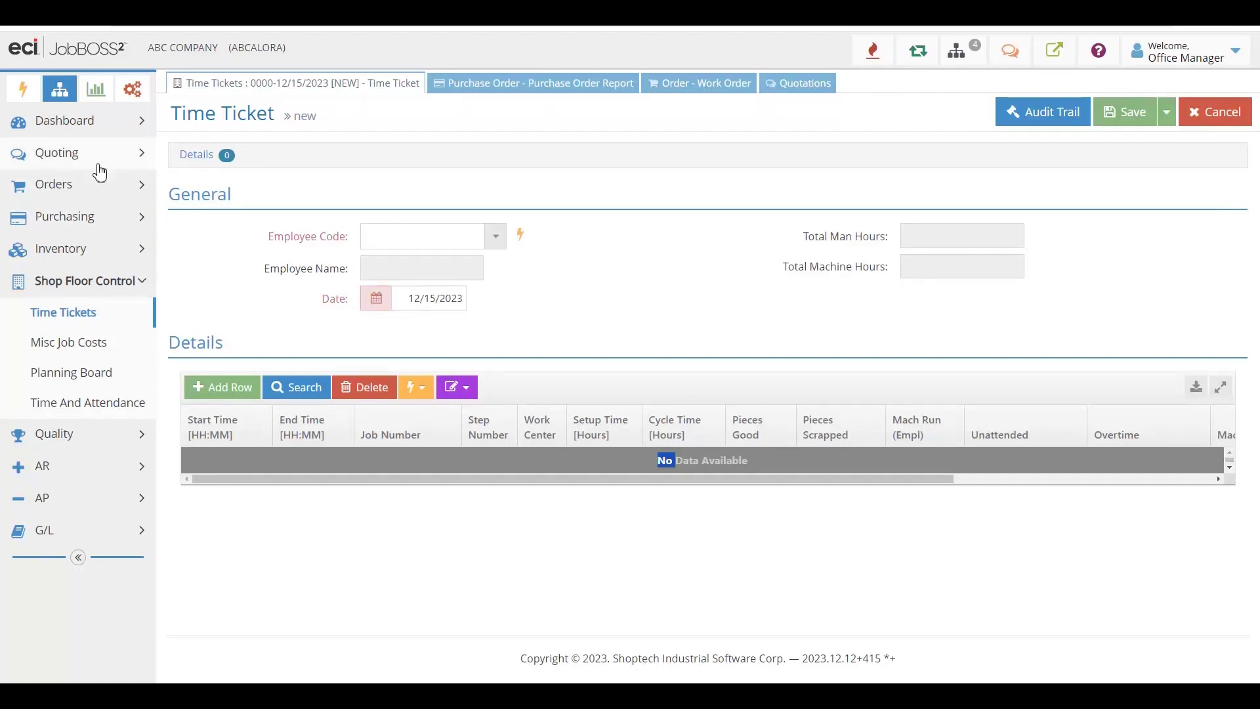
{"action": "left_click", "coordinate": [93, 188]}
Step: Start a new packing list and pull in order 7108's line item
{"action": "left_click", "coordinate": [68, 253]}
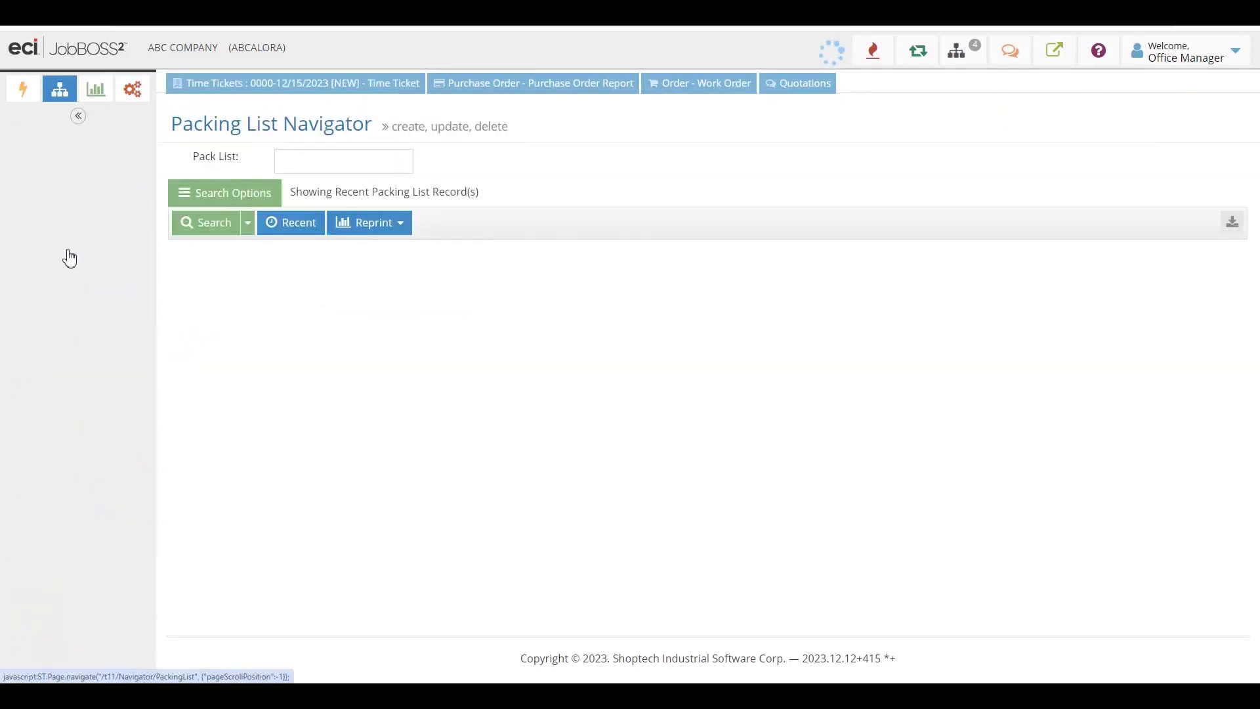
{"action": "left_click", "coordinate": [747, 113]}
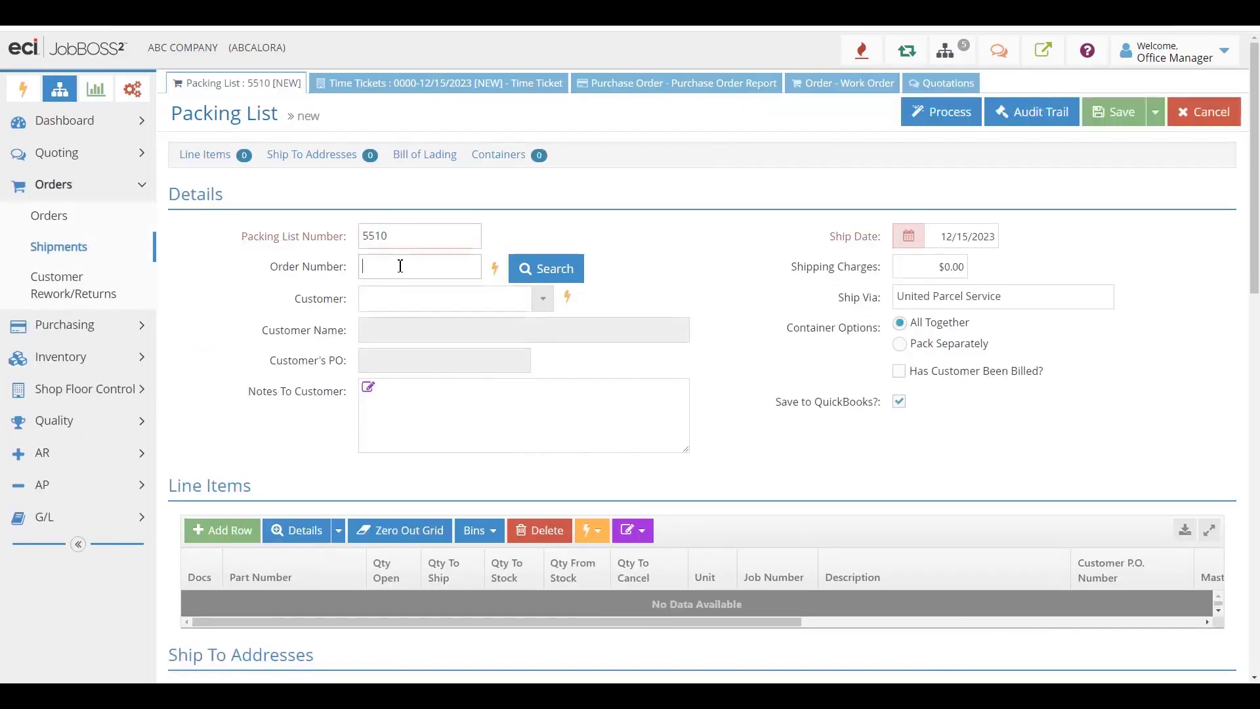
{"action": "left_click", "coordinate": [401, 266]}
{"action": "type", "text": "7108"}
{"action": "key", "text": "Return"}
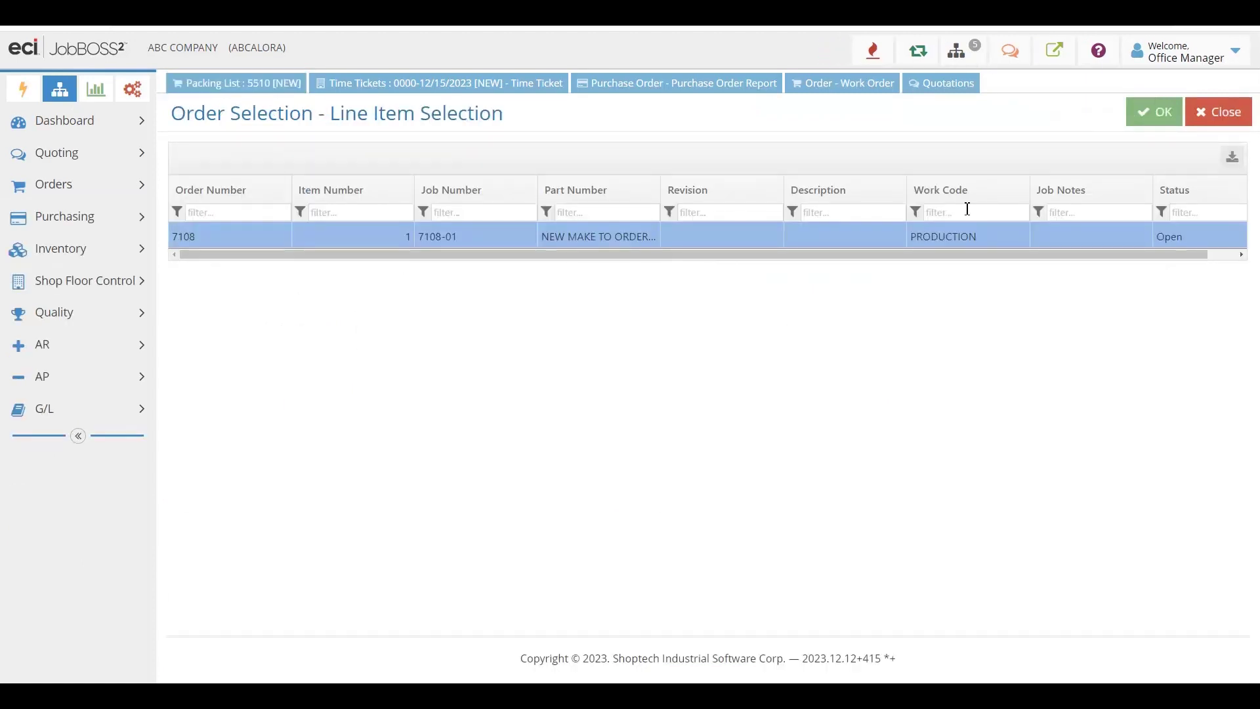
{"action": "left_click", "coordinate": [1158, 117]}
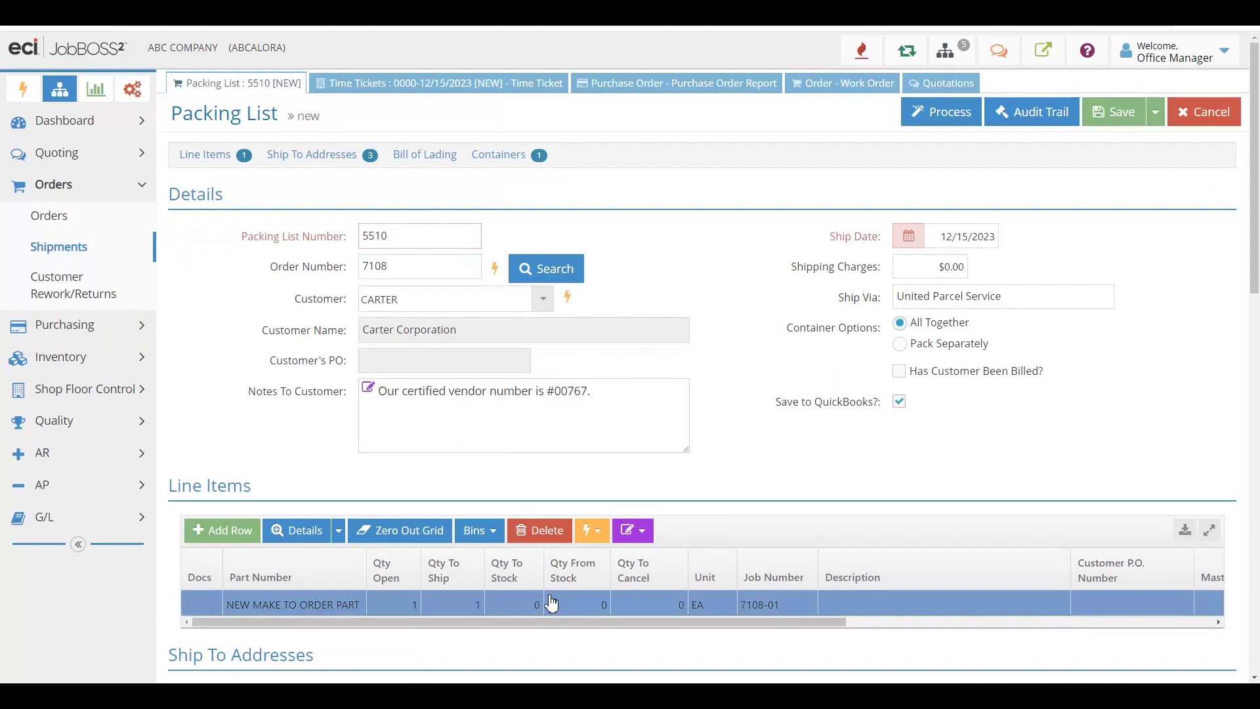
Step: Save and print packing list 5510, then save and print the new list 5511
{"action": "left_click", "coordinate": [1156, 111]}
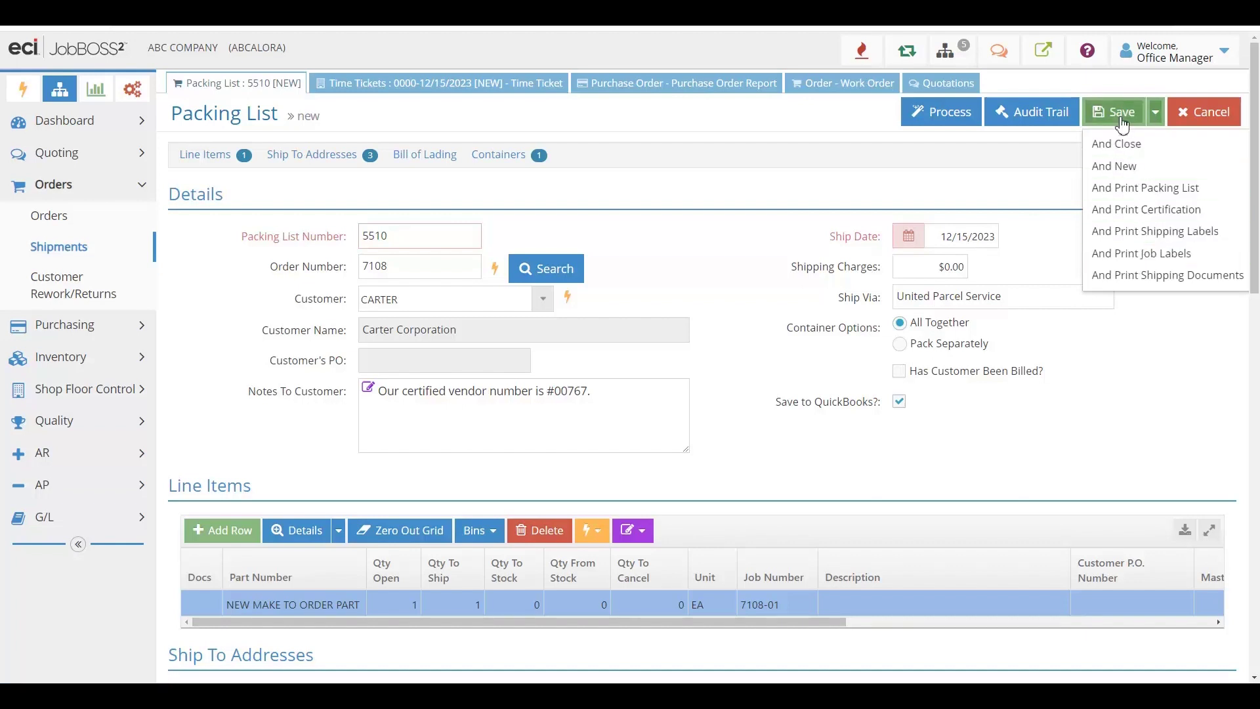
{"action": "left_click", "coordinate": [1133, 188]}
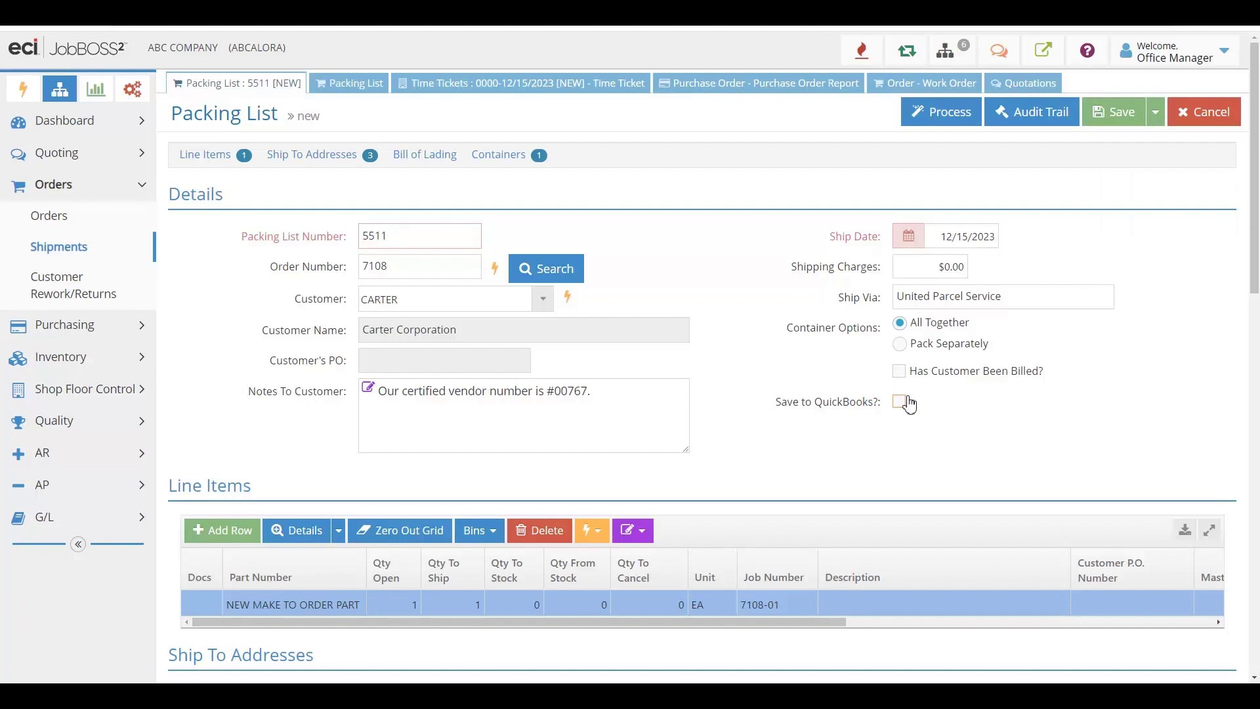
{"action": "left_click", "coordinate": [1158, 116]}
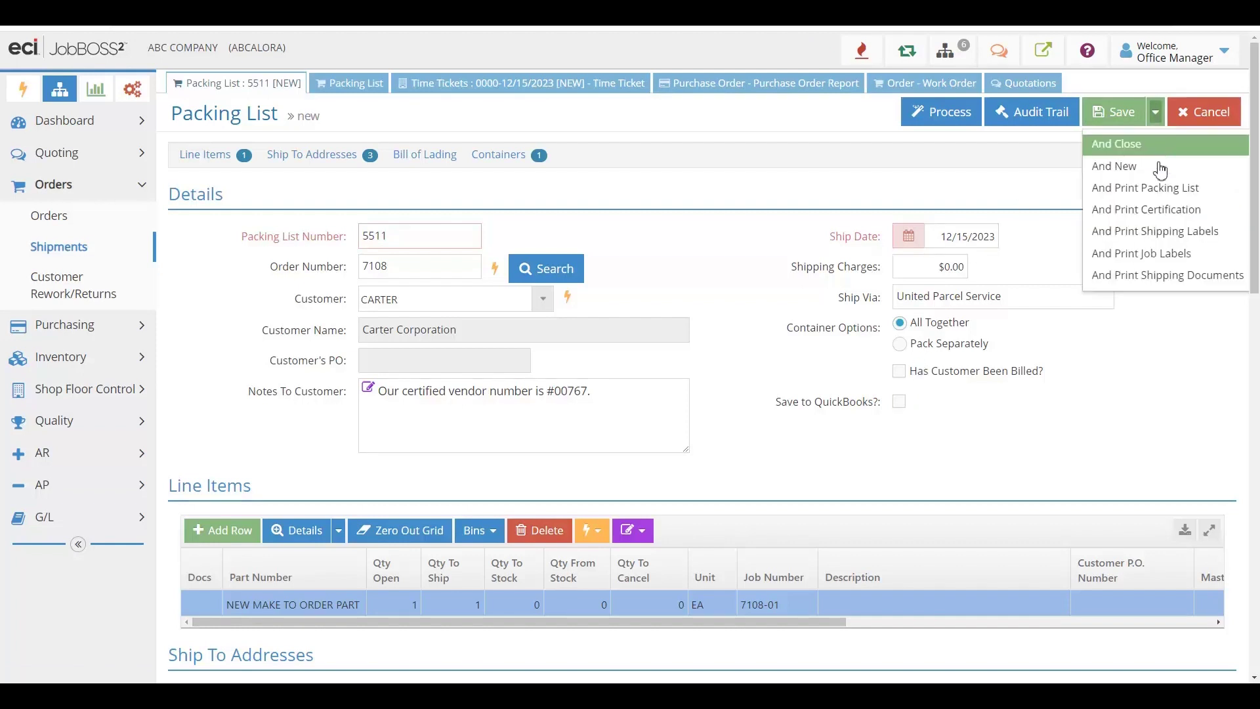
{"action": "left_click", "coordinate": [1160, 191]}
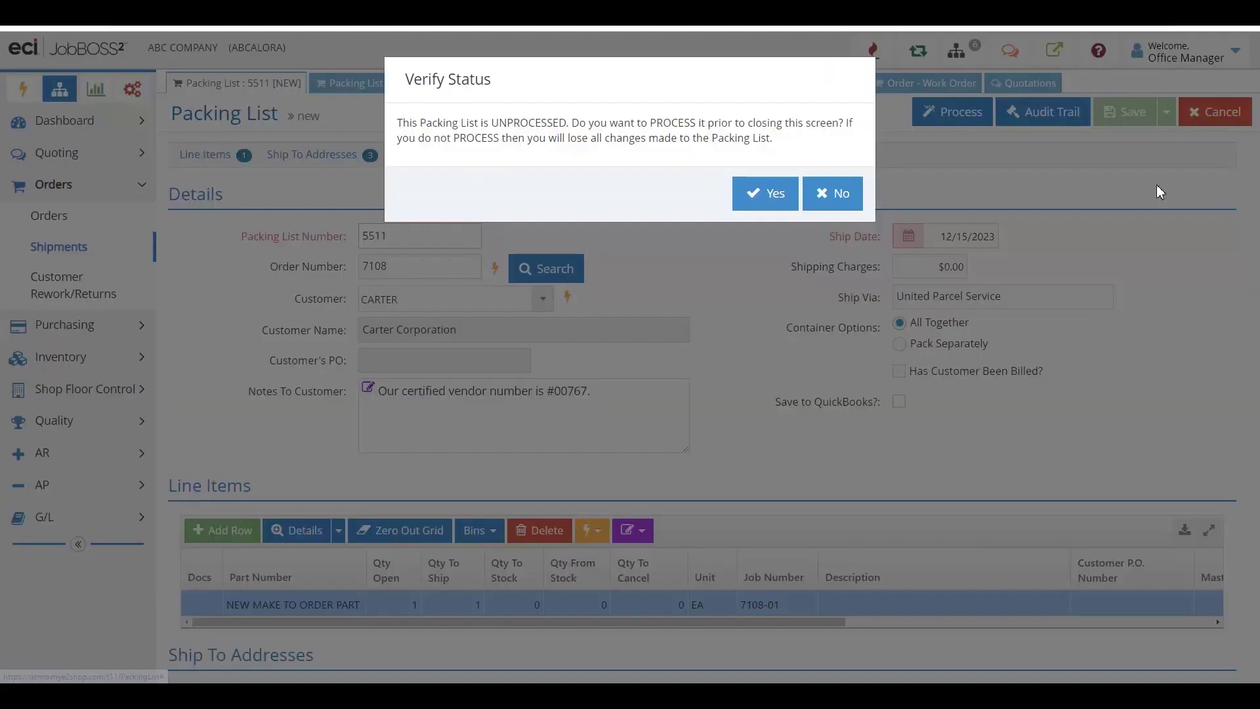
Step: Process packing list 5511 for order 7108, preview its printed report, then close the preview
{"action": "left_click", "coordinate": [763, 195]}
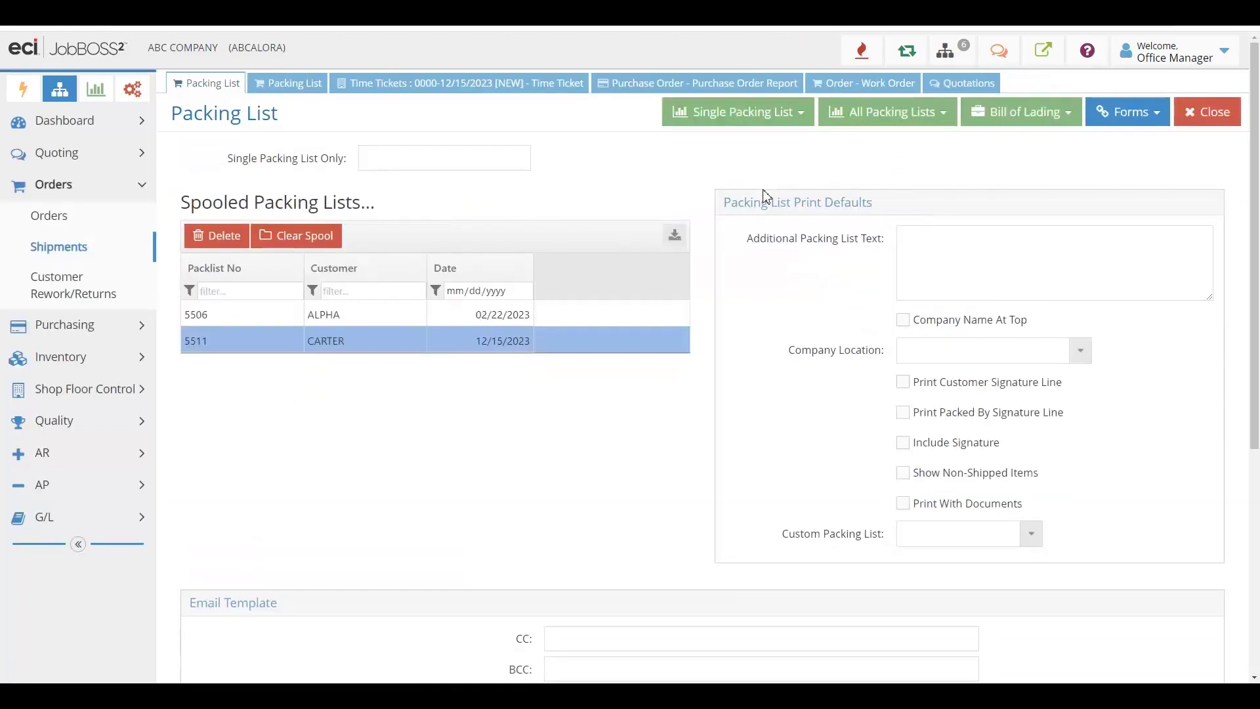
{"action": "left_click", "coordinate": [808, 115]}
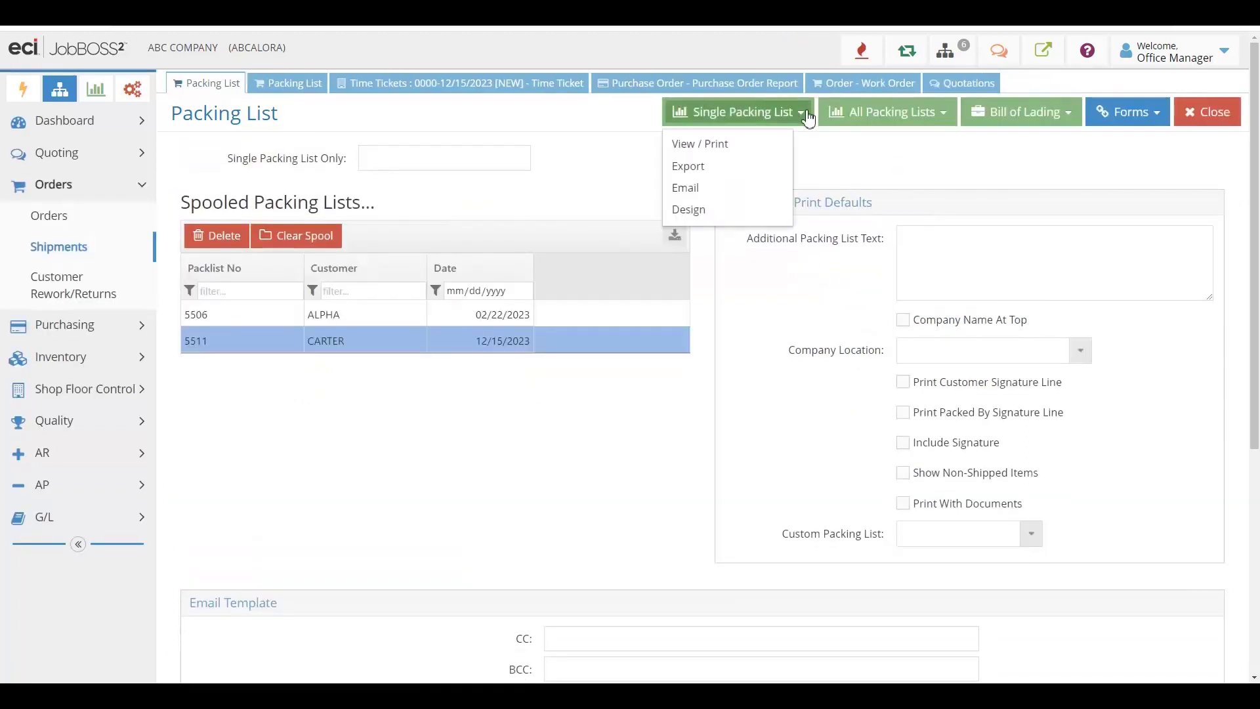
{"action": "left_click", "coordinate": [773, 146]}
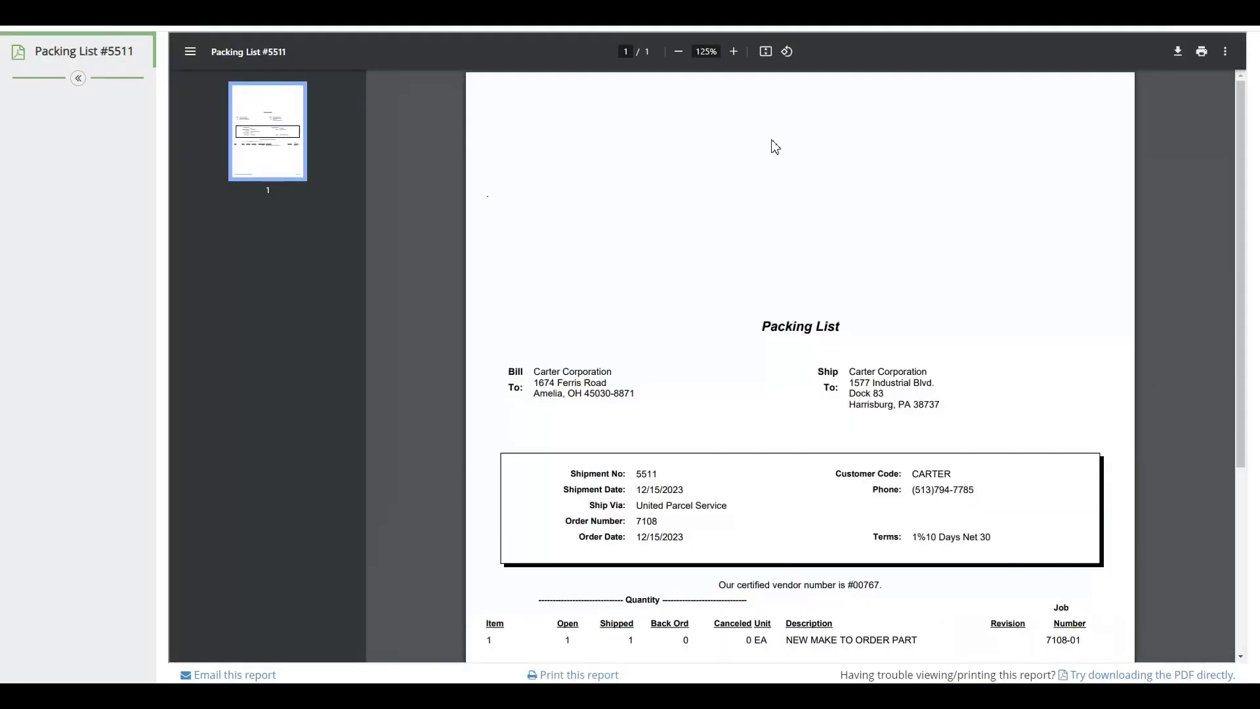
{"action": "scroll", "coordinate": [807, 394], "scroll_direction": "down", "scroll_amount": 3}
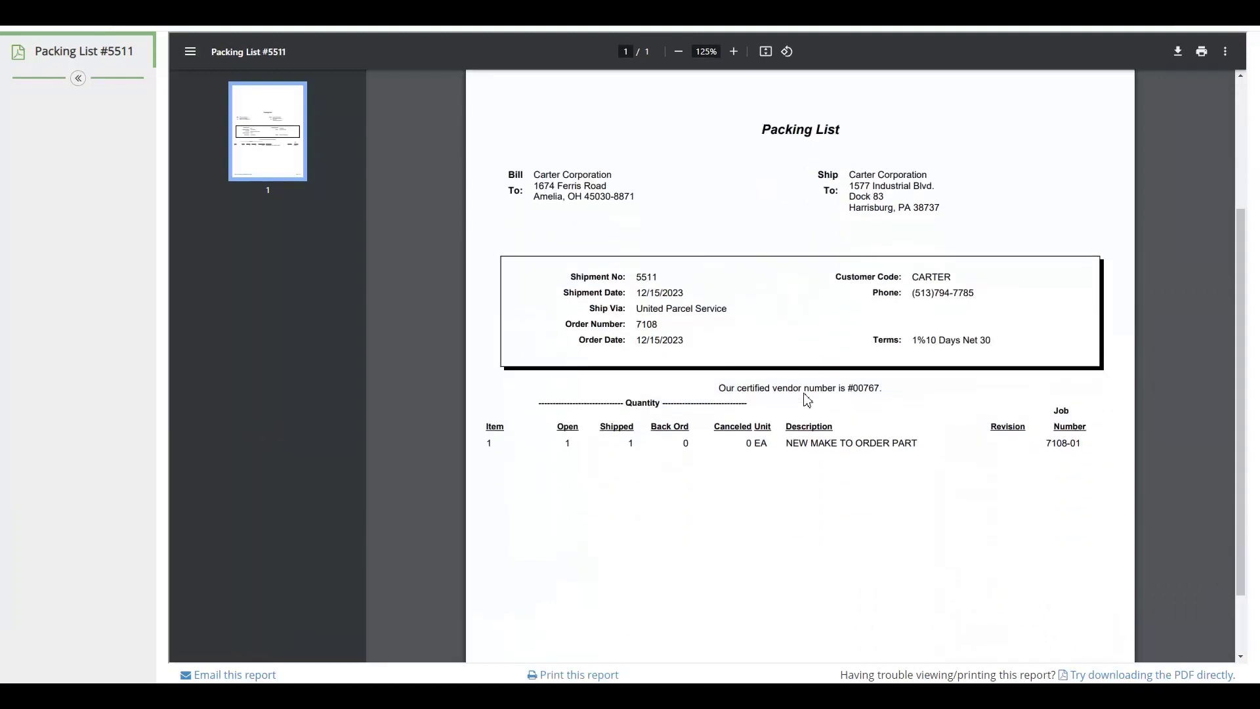
{"action": "scroll", "coordinate": [807, 399], "scroll_direction": "up", "scroll_amount": 1}
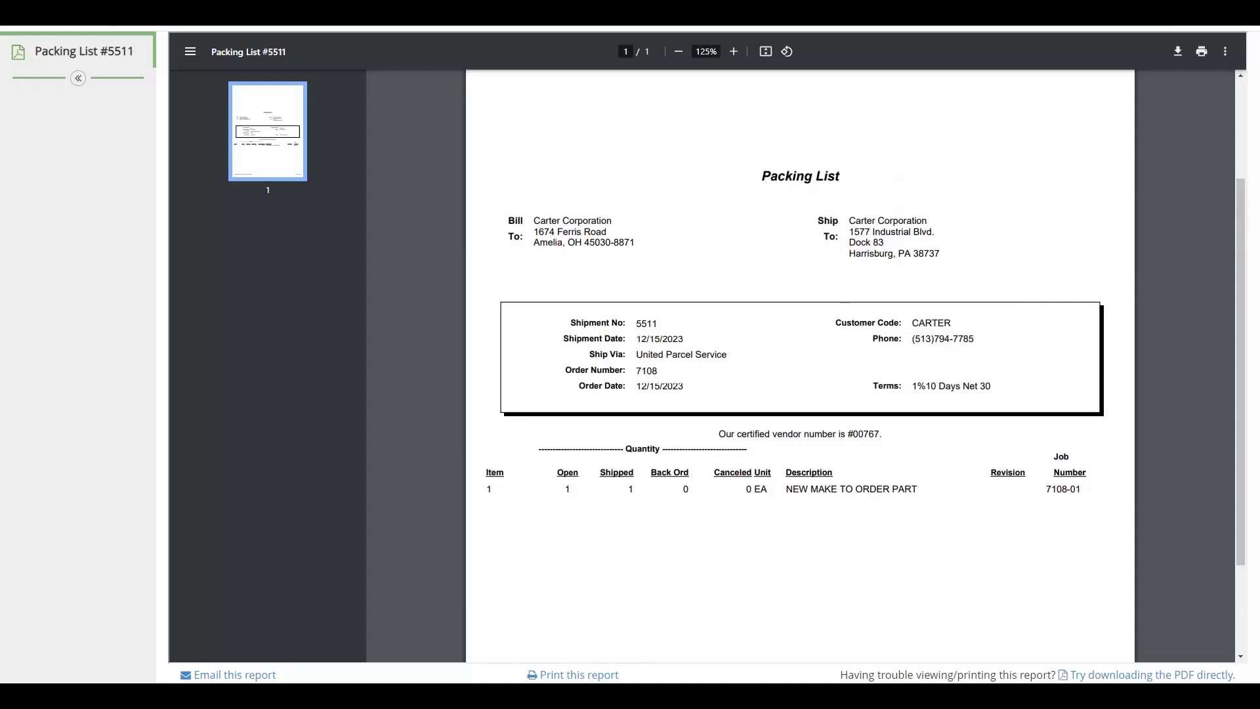
{"action": "key", "text": "Escape"}
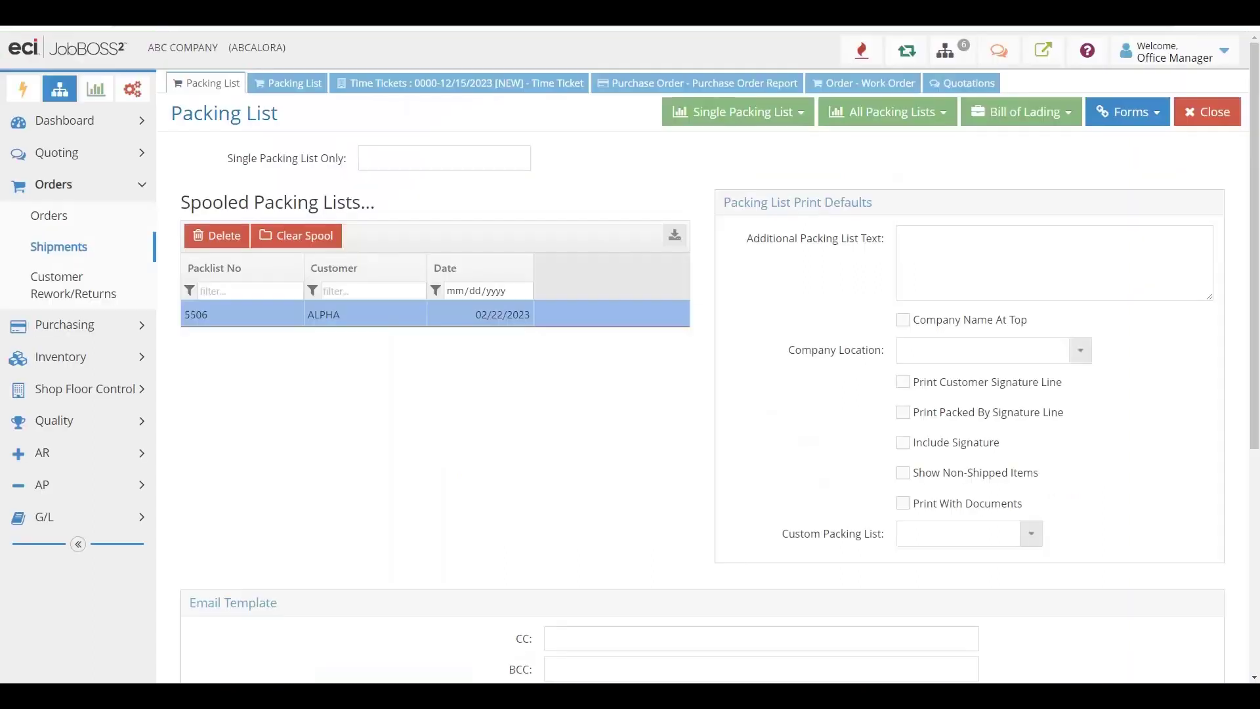
Step: Start a new AR billing invoice and pull in packing list 5511's line
{"action": "left_click", "coordinate": [92, 453]}
{"action": "left_click", "coordinate": [58, 489]}
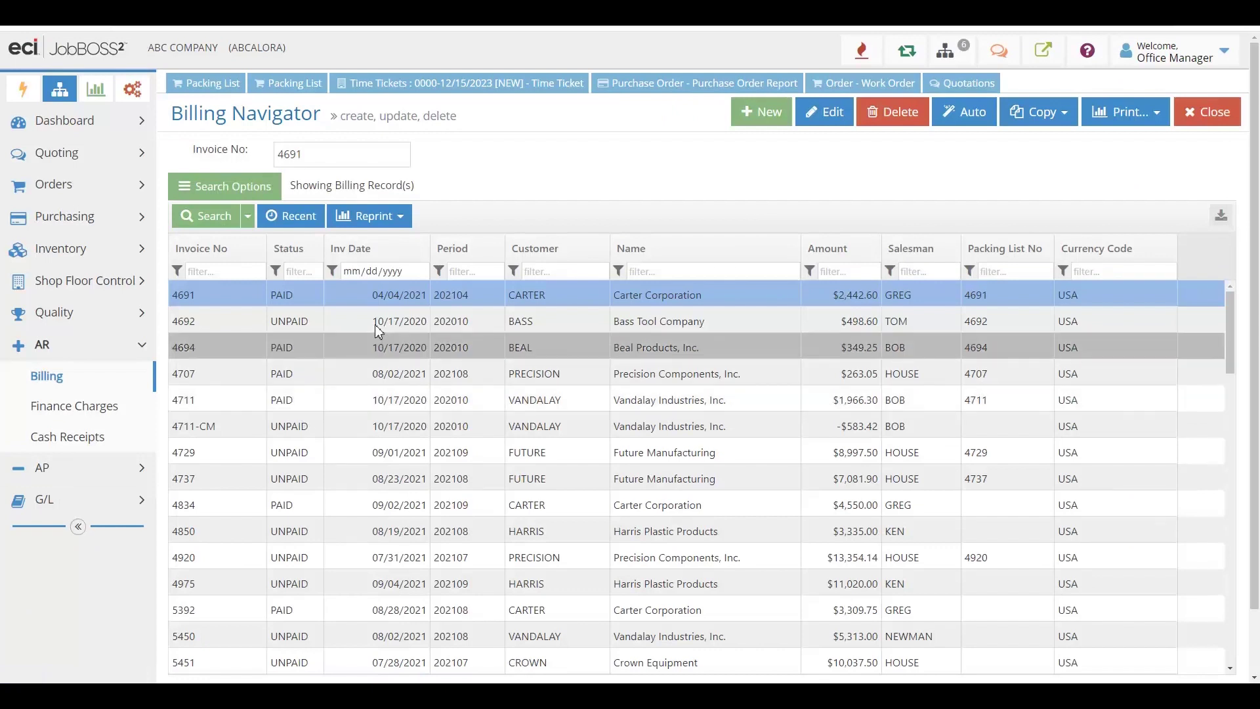
{"action": "left_click", "coordinate": [758, 124]}
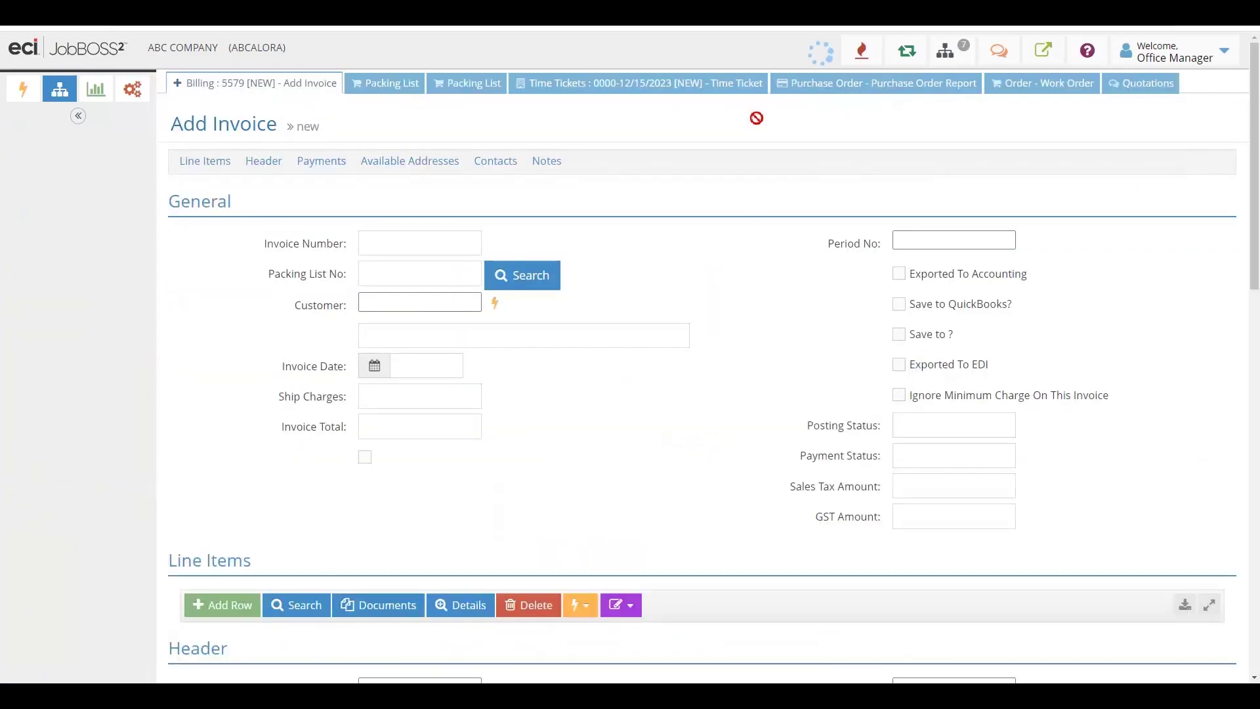
{"action": "left_click", "coordinate": [523, 269]}
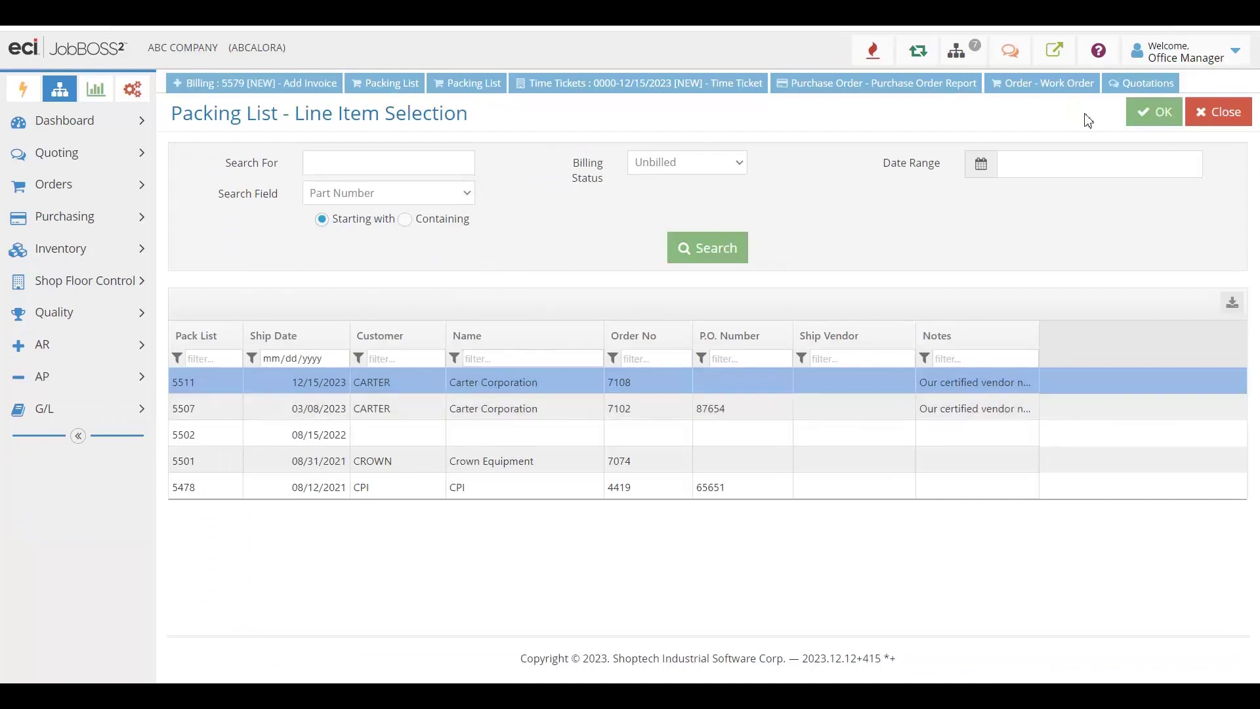
{"action": "left_click", "coordinate": [1152, 118]}
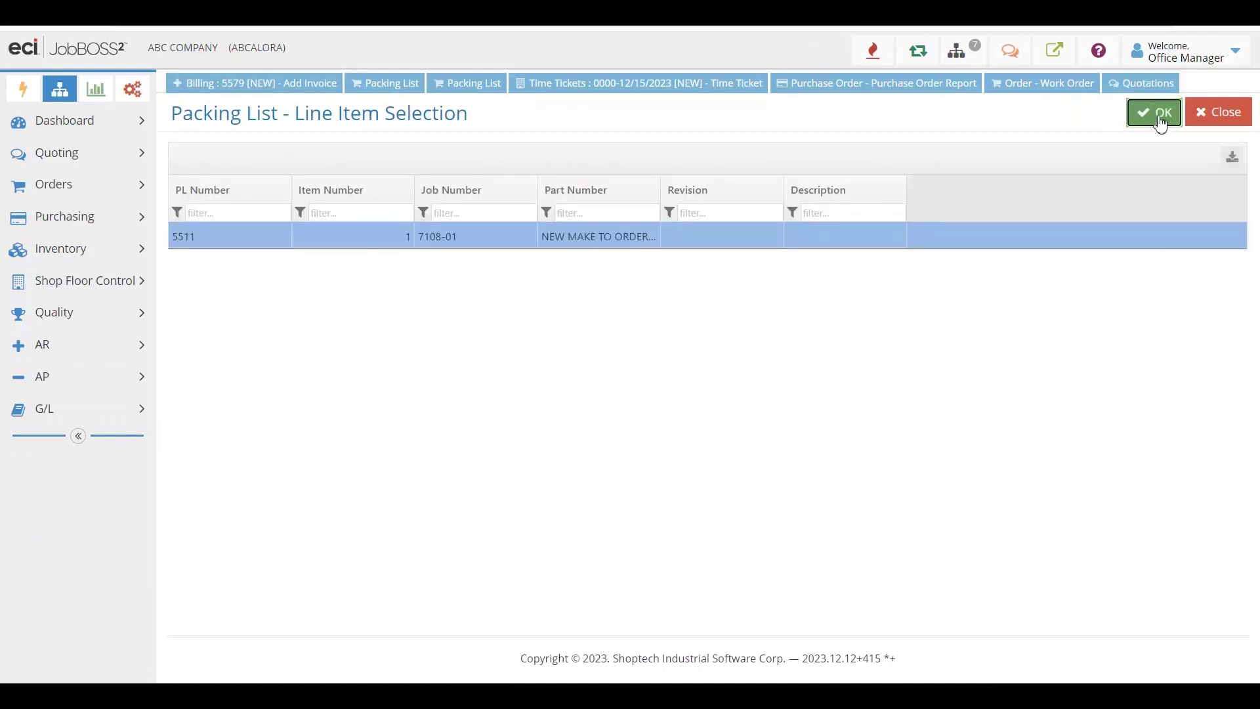
{"action": "left_click", "coordinate": [1155, 122]}
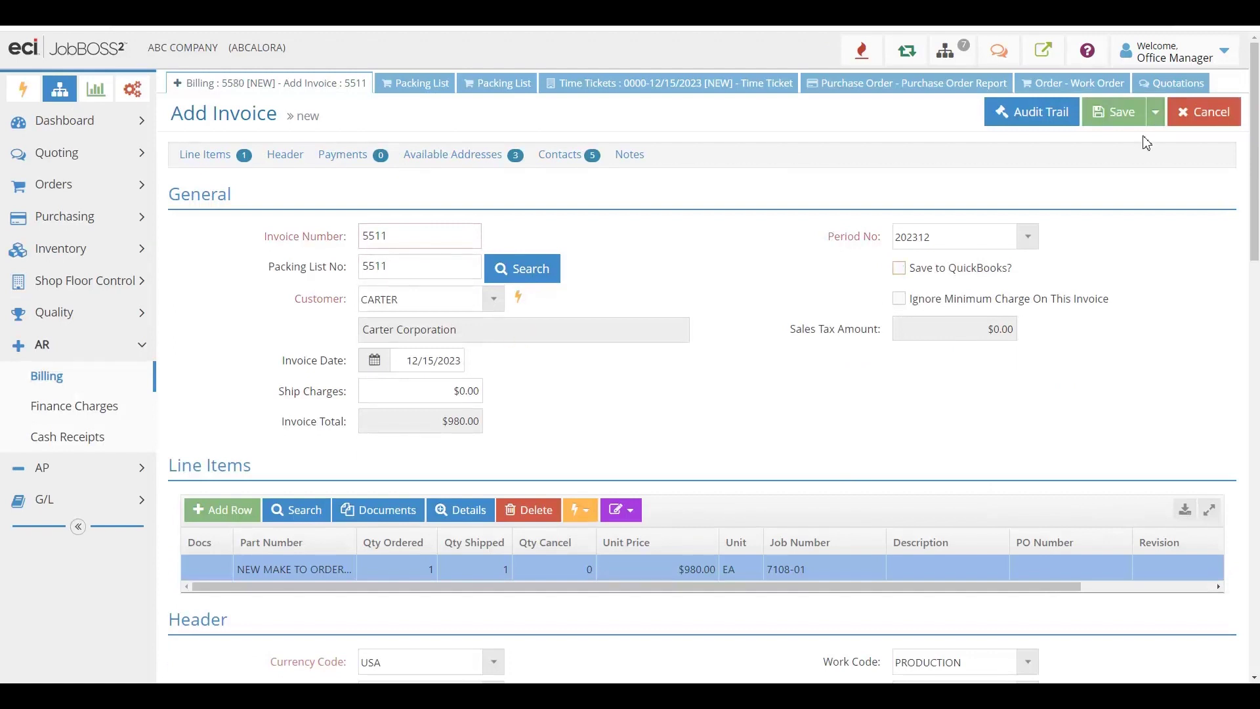
Step: Save and print invoice 5511 for $980.00, accepting the out-of-fiscal-year date, then show the dashboard icon view
{"action": "left_click", "coordinate": [1155, 113]}
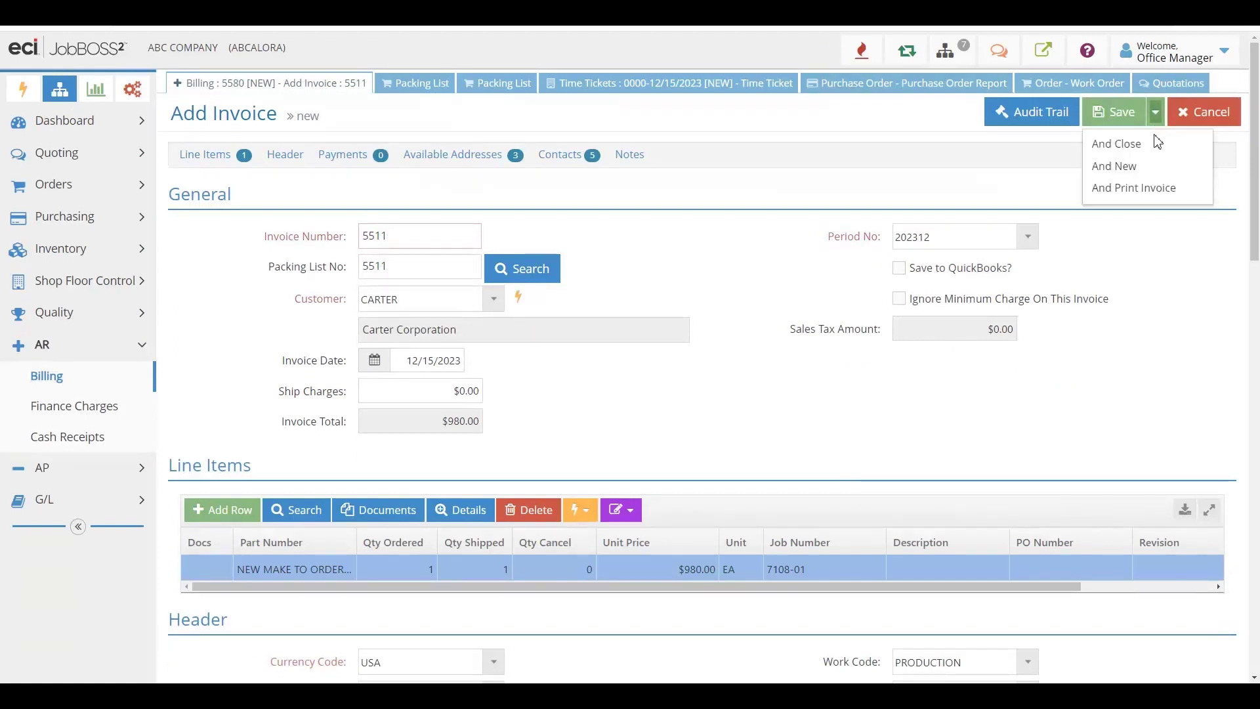
{"action": "left_click", "coordinate": [1154, 187]}
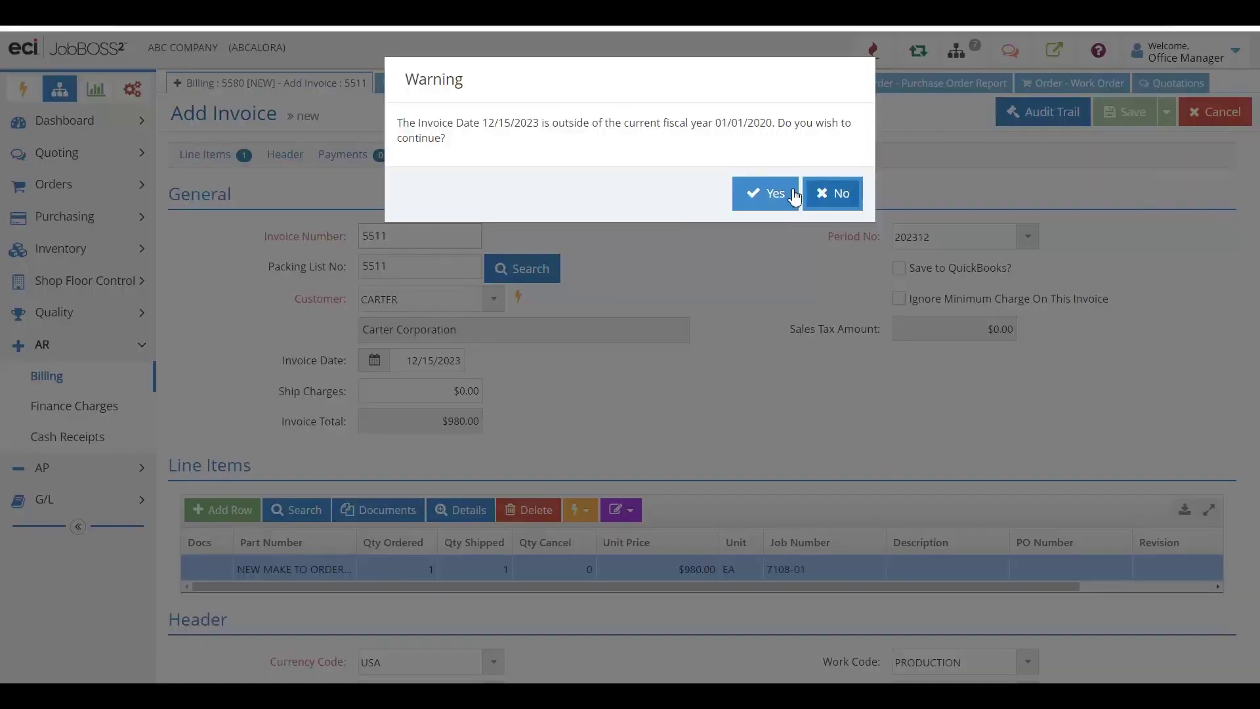
{"action": "left_click", "coordinate": [783, 202]}
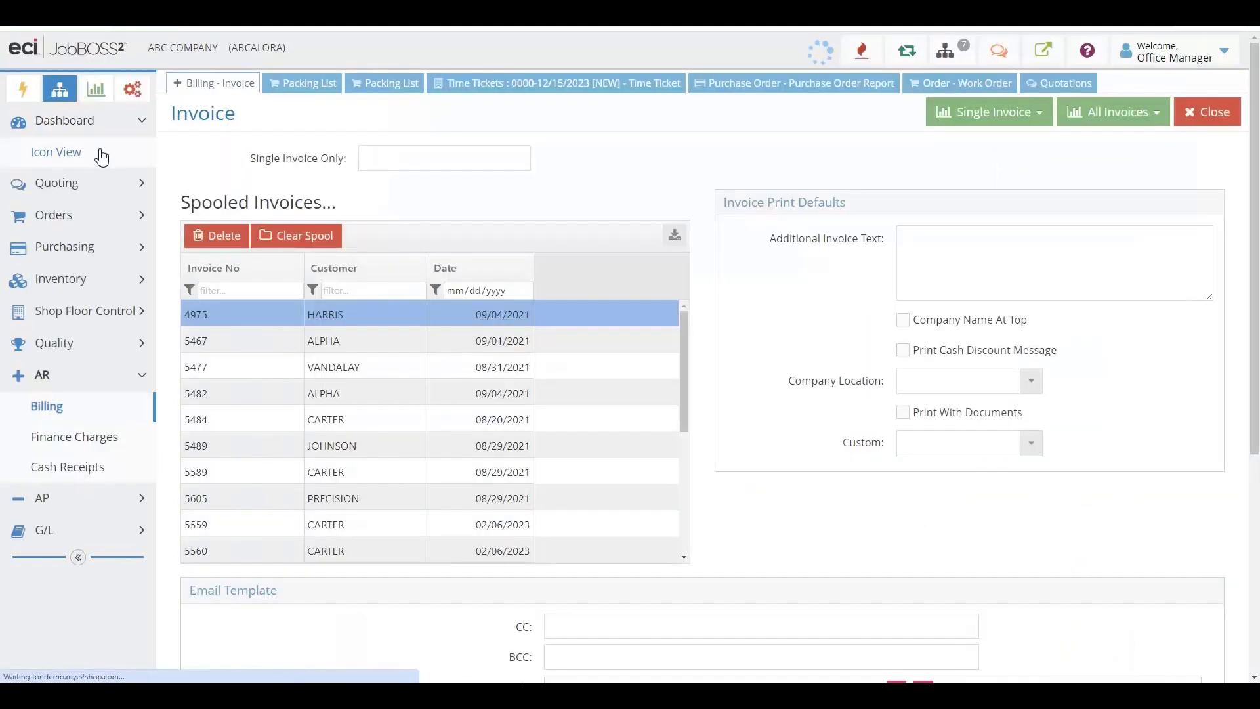
{"action": "left_click", "coordinate": [98, 155]}
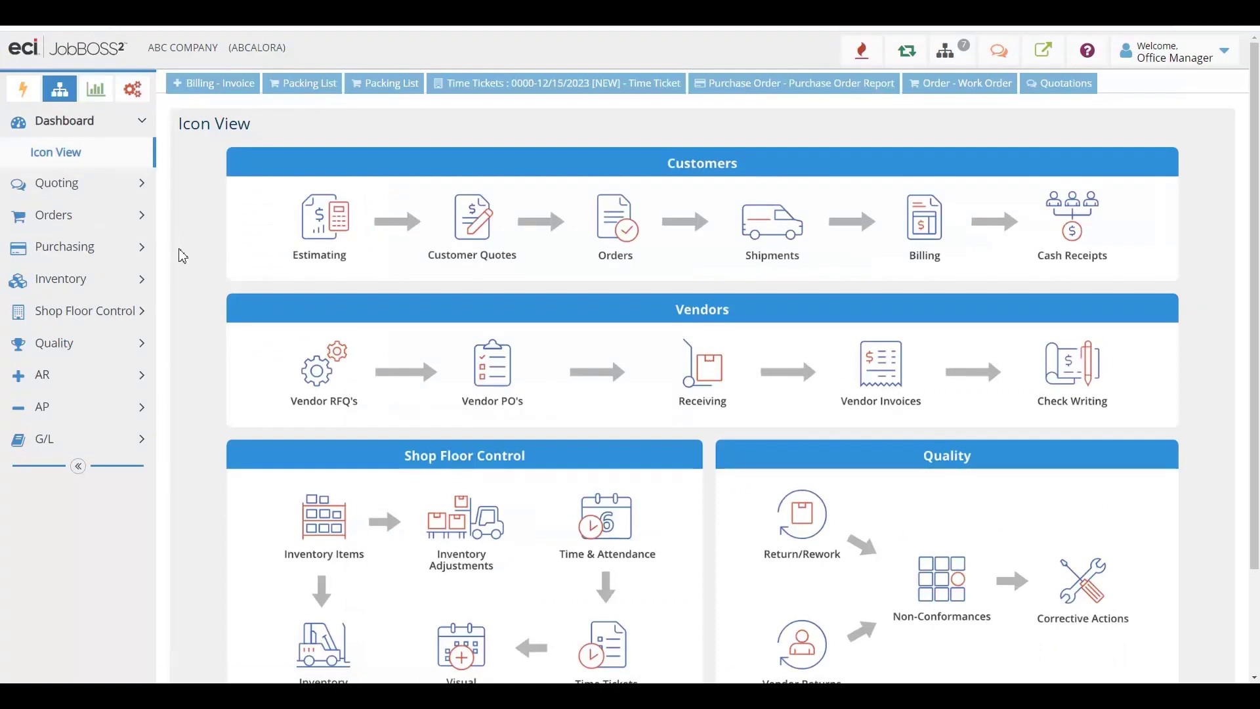